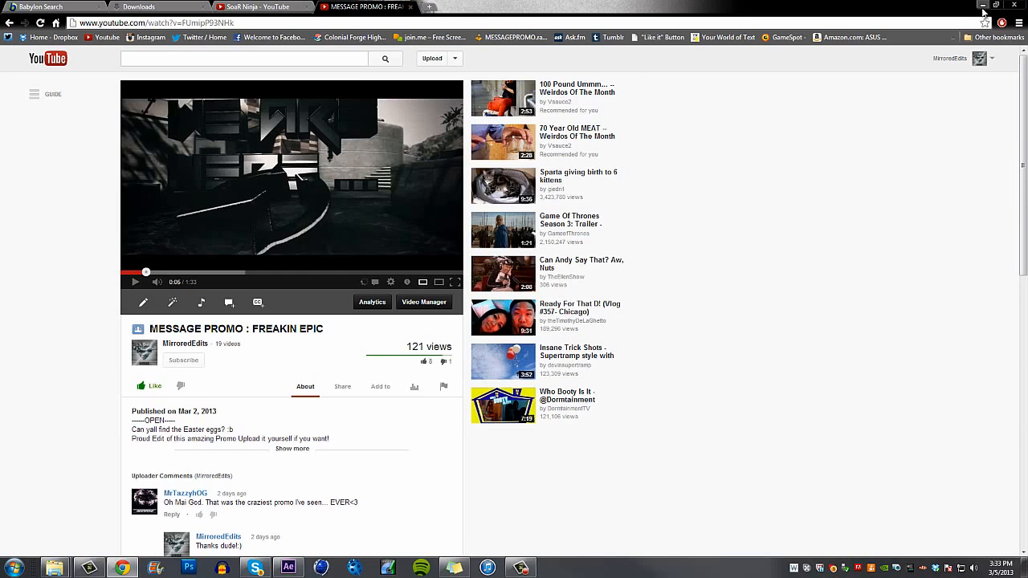
Switch to After Effects and open the lookout.mp4 footage from the Motion Tracking folder for viewing.
left_click(983, 6)
left_click(61, 168)
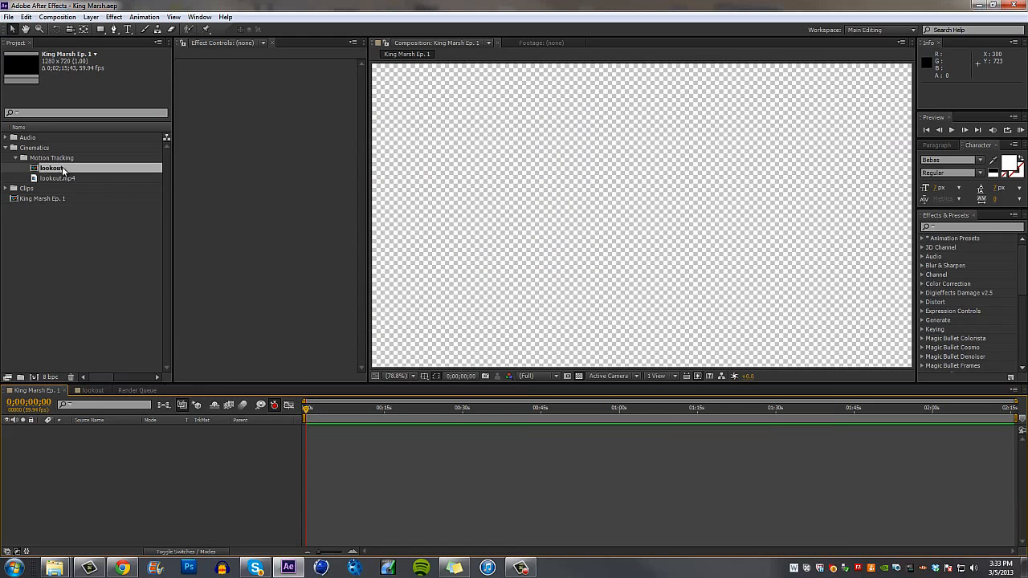
double_click(58, 177)
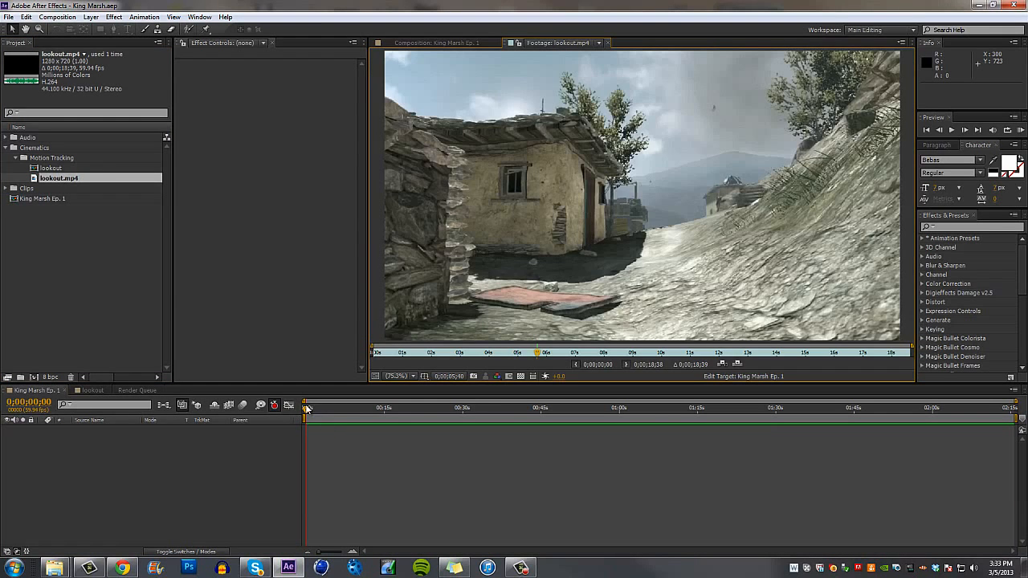
left_click_drag(319, 410, 895, 418)
Open the lookout composition and move the current time to 0;00;03;11.
double_click(54, 168)
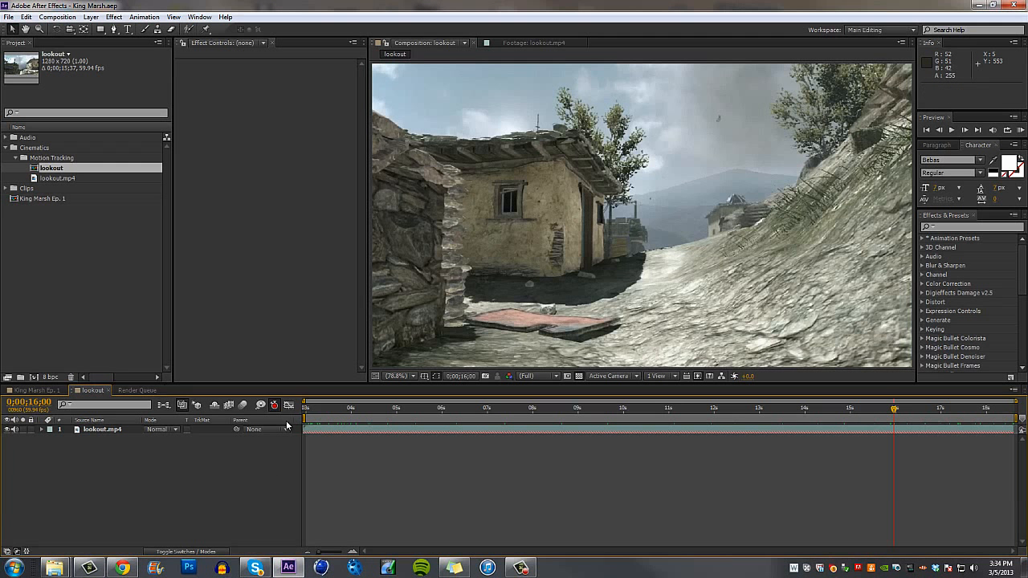
left_click(312, 409)
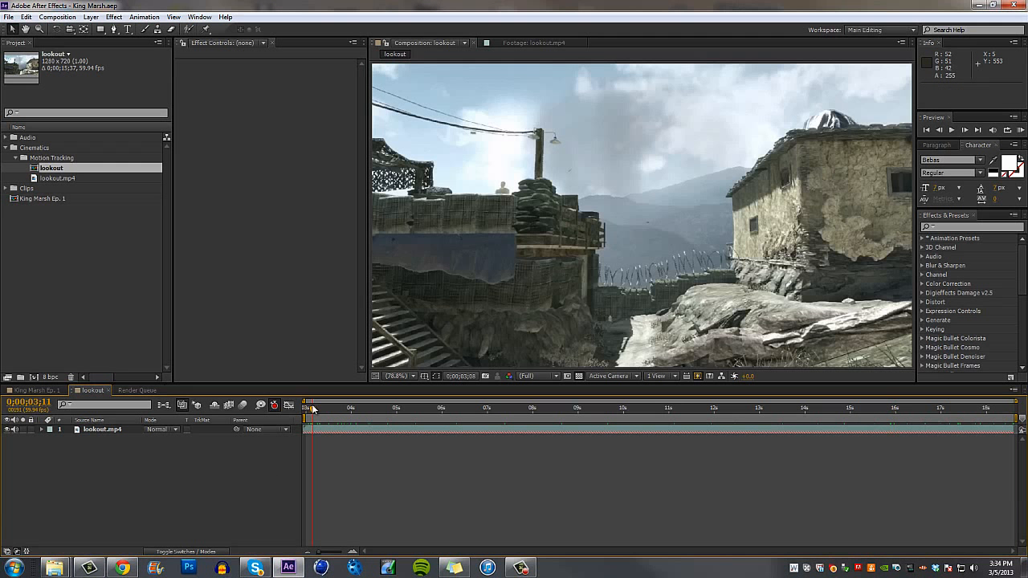
Add the lookout composition to the render queue with the Motion Tracking template for both render settings and output module.
left_click(57, 16)
left_click(85, 96)
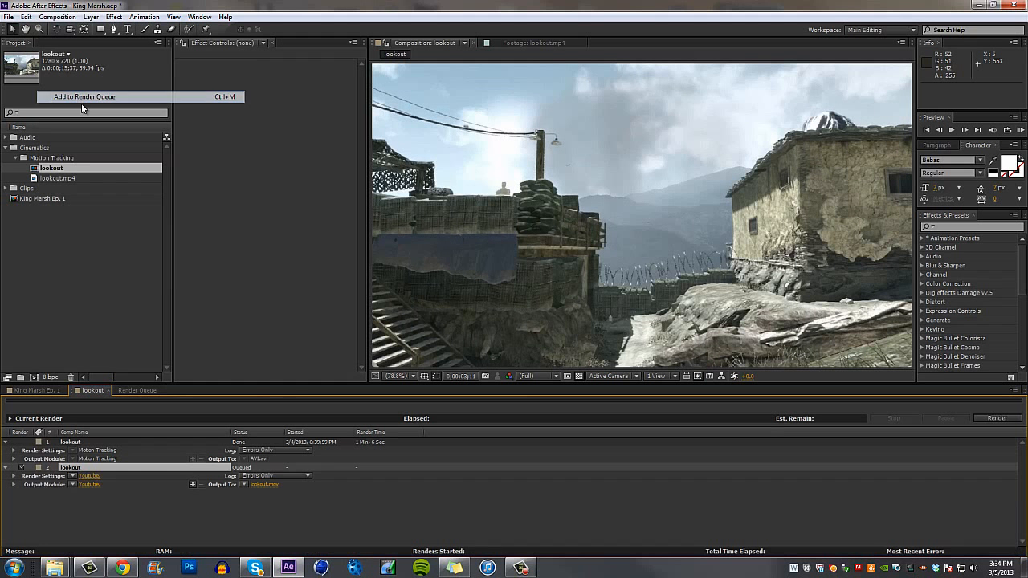
left_click(72, 477)
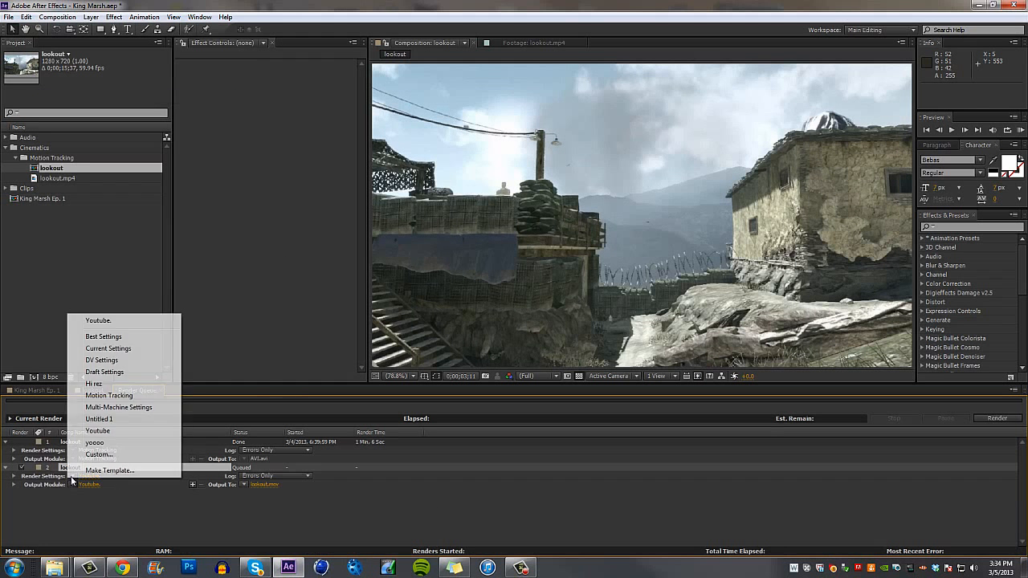
left_click(97, 393)
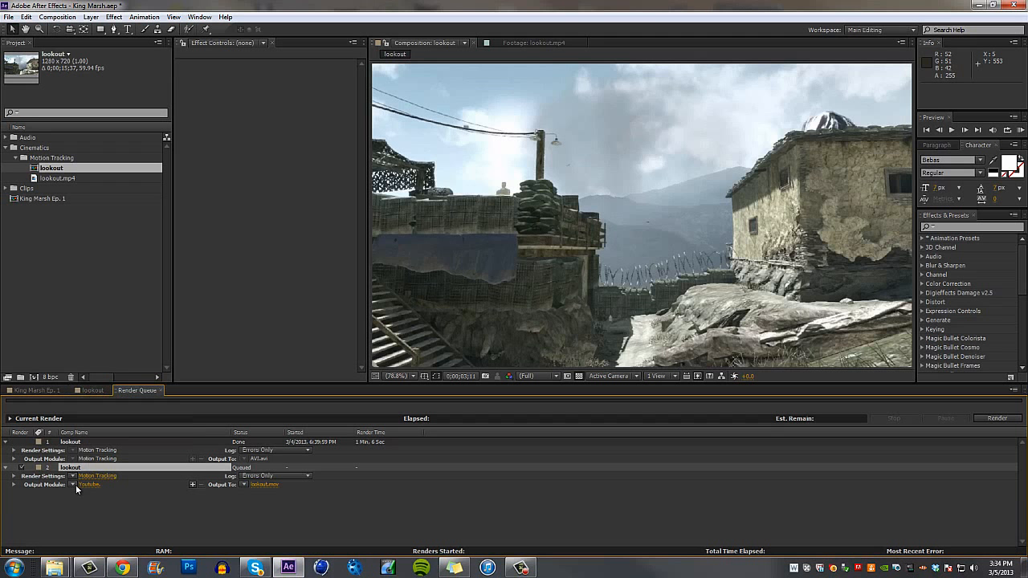
left_click(73, 485)
left_click(92, 369)
Accept a 30 fps frame rate in the queued item's render settings and AVI as its output format.
left_click(95, 476)
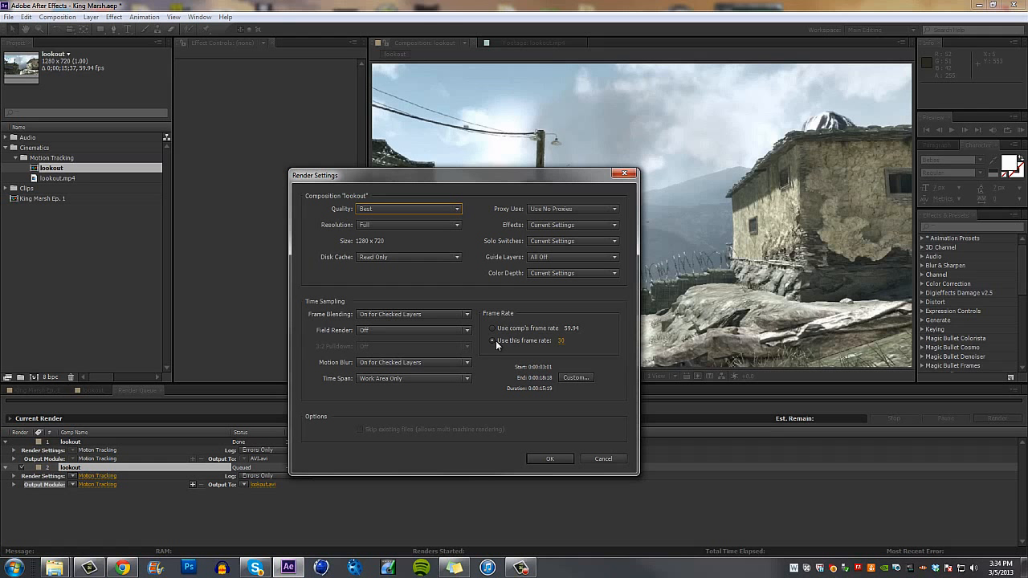
left_click(550, 458)
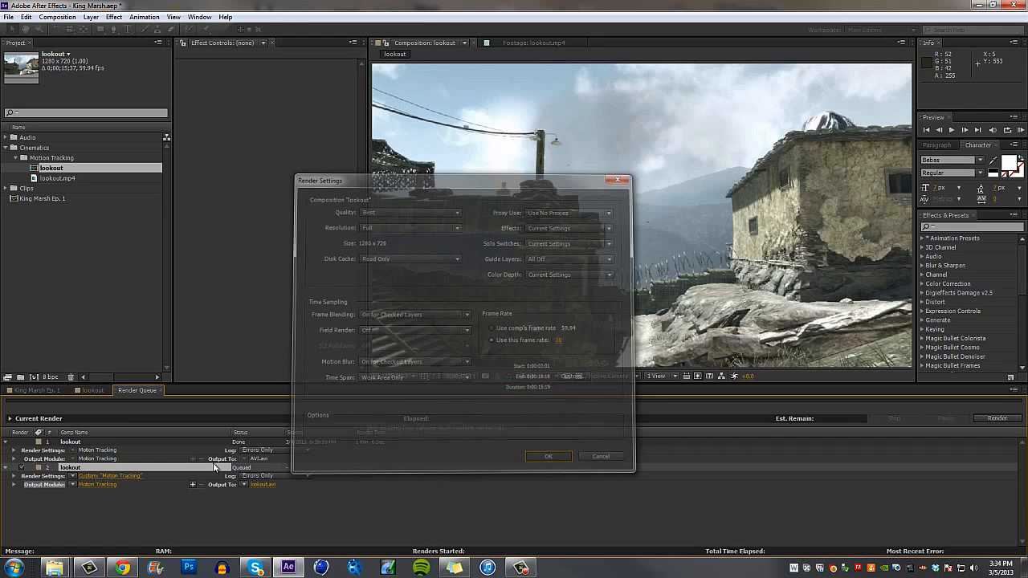
left_click(91, 488)
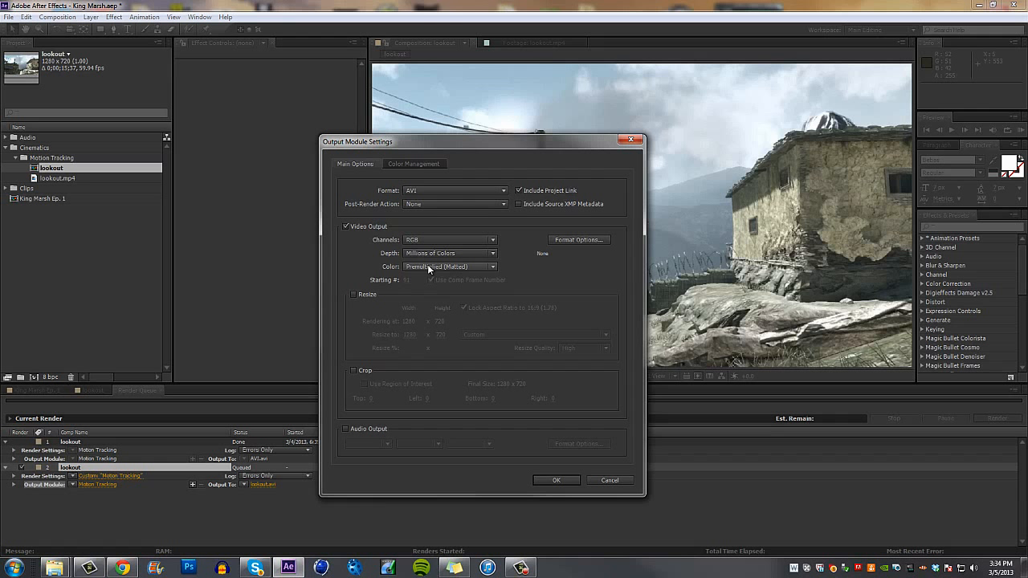
left_click(421, 190)
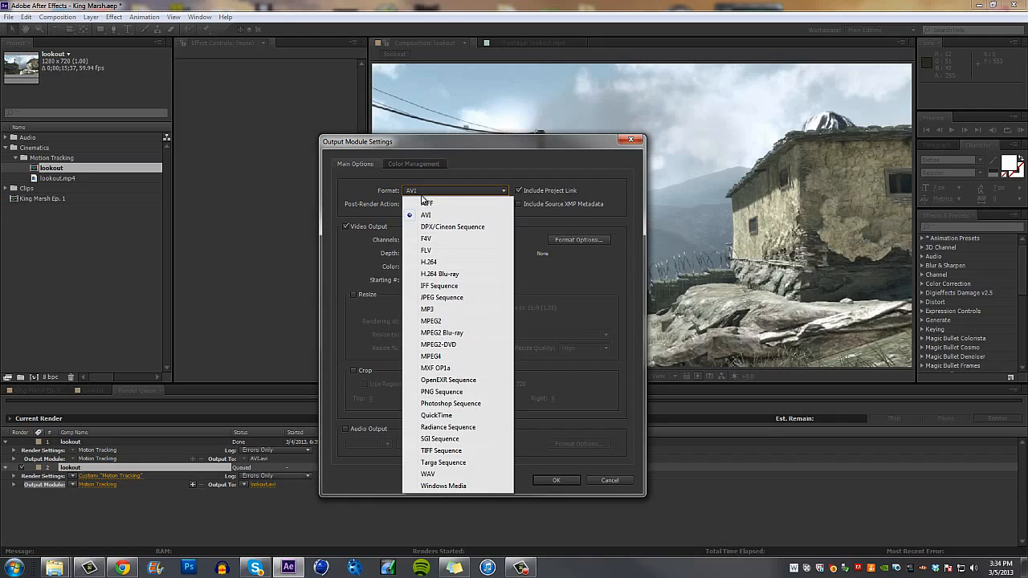
left_click(404, 196)
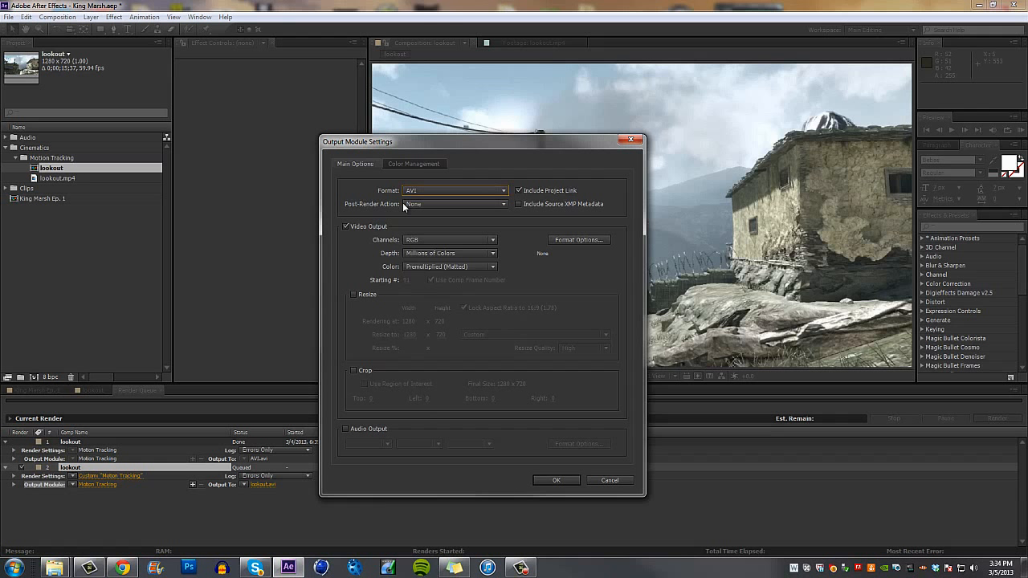
left_click(548, 480)
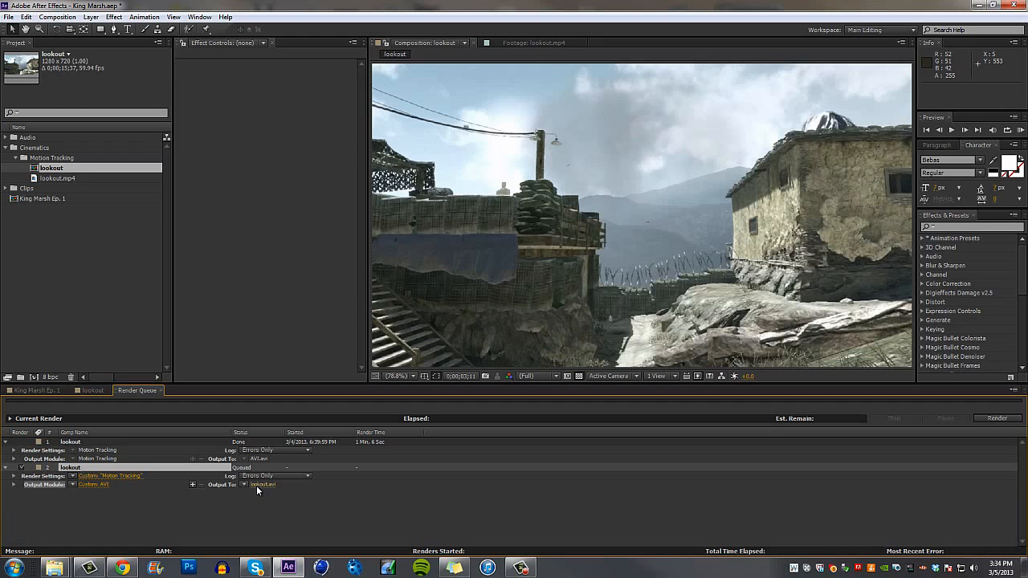
Delete both lookout items from the render queue.
left_click(21, 468)
key("Delete")
left_click(86, 442)
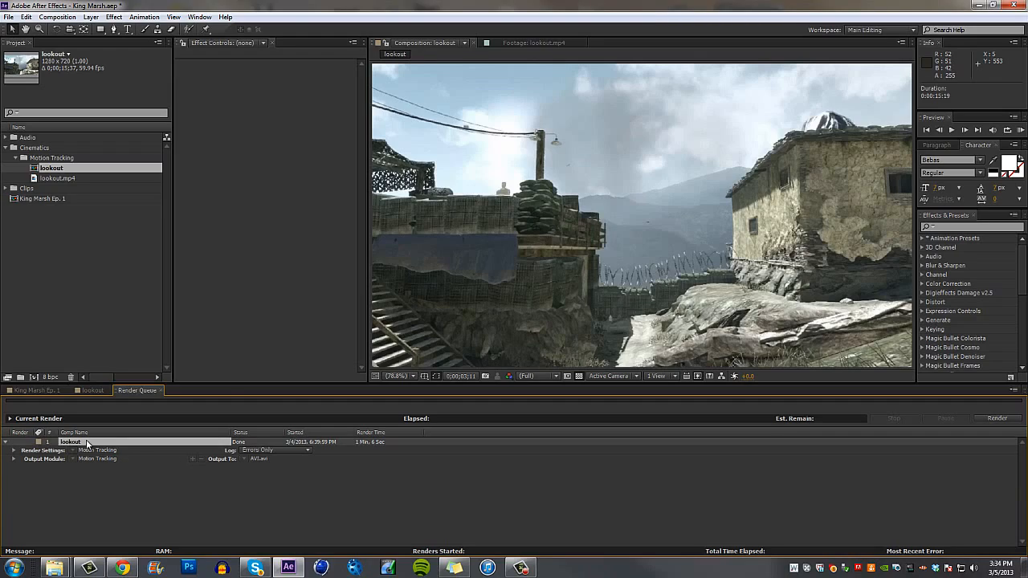
key("Delete")
Save the King Marsh project and close After Effects.
left_click(978, 6)
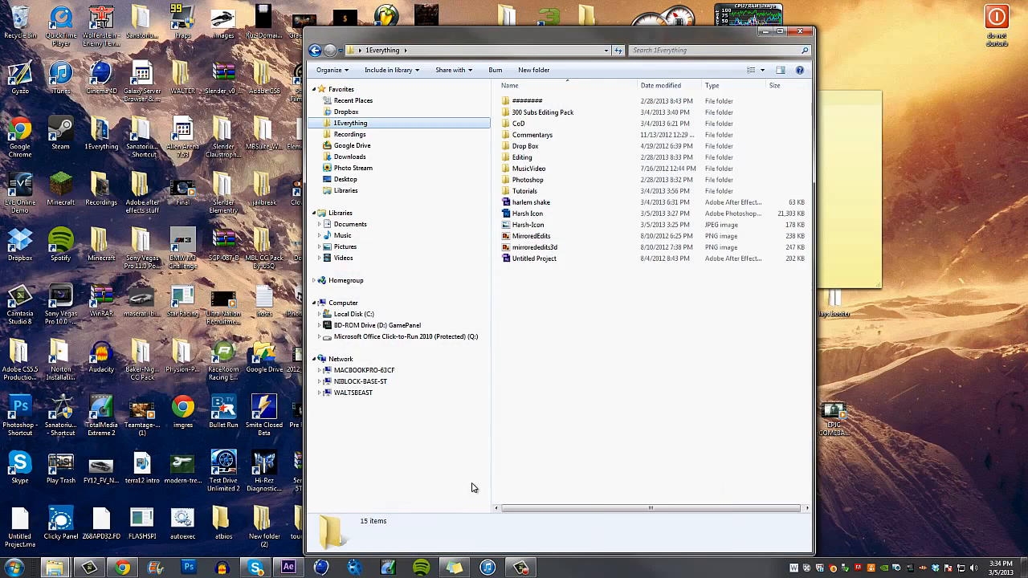
left_click(288, 567)
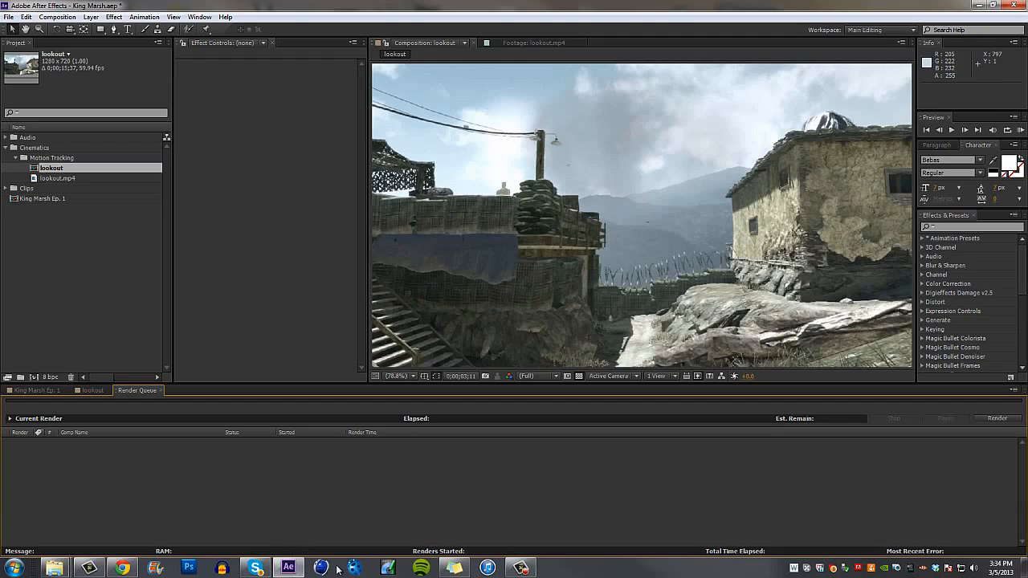
key("ctrl+s")
left_click(1014, 5)
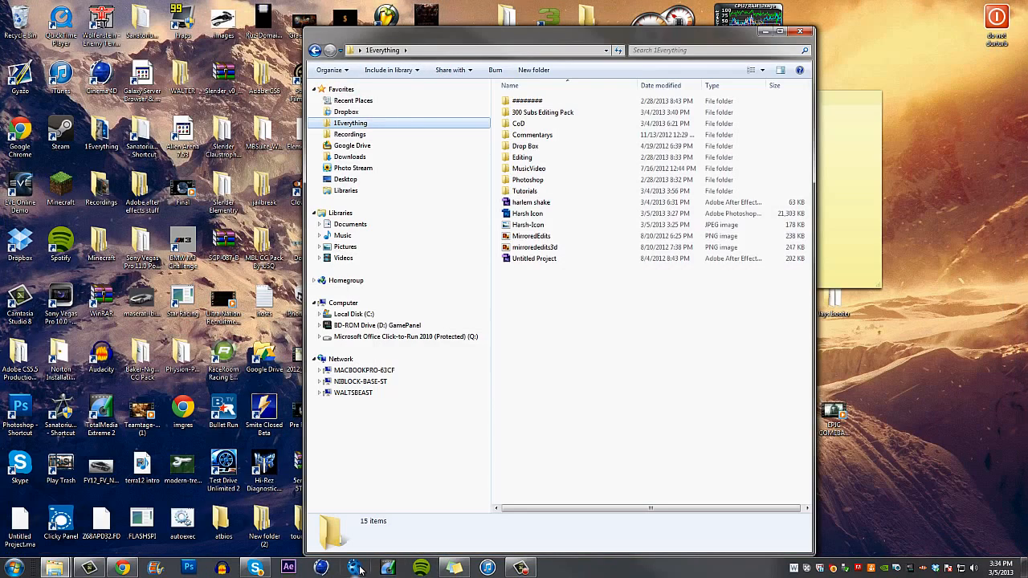
Browse to CoD > King Marsh Episode 2 Clips > Cinematics > Motion Tracking and play the AVI clip.
double_click(519, 123)
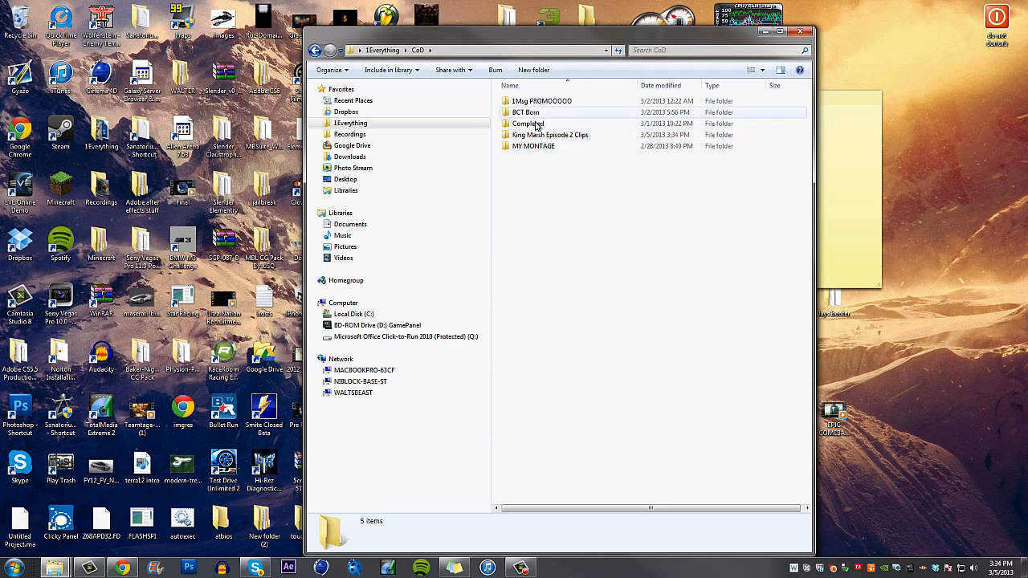
left_click(537, 137)
double_click(537, 136)
double_click(523, 113)
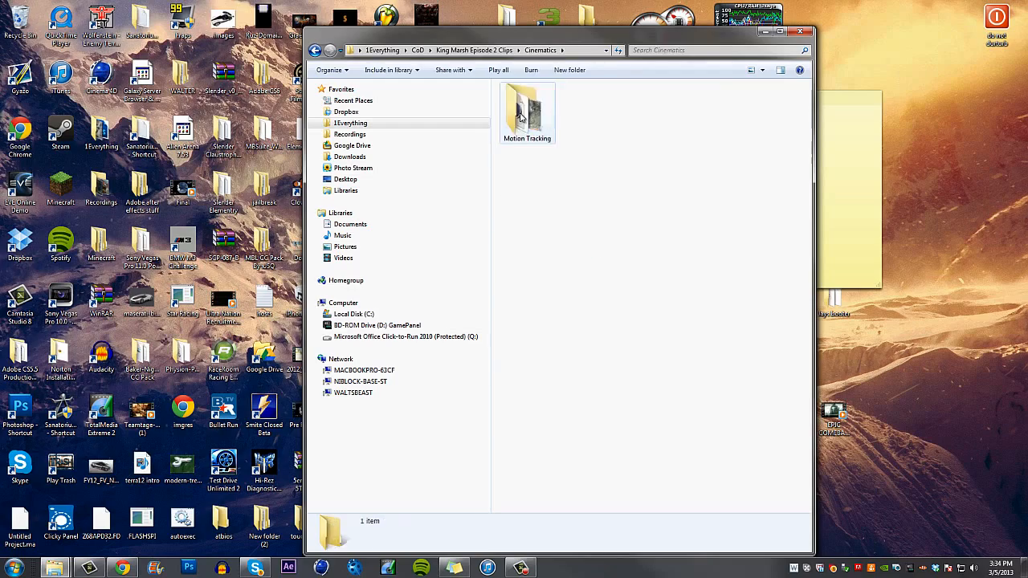
double_click(530, 110)
double_click(601, 122)
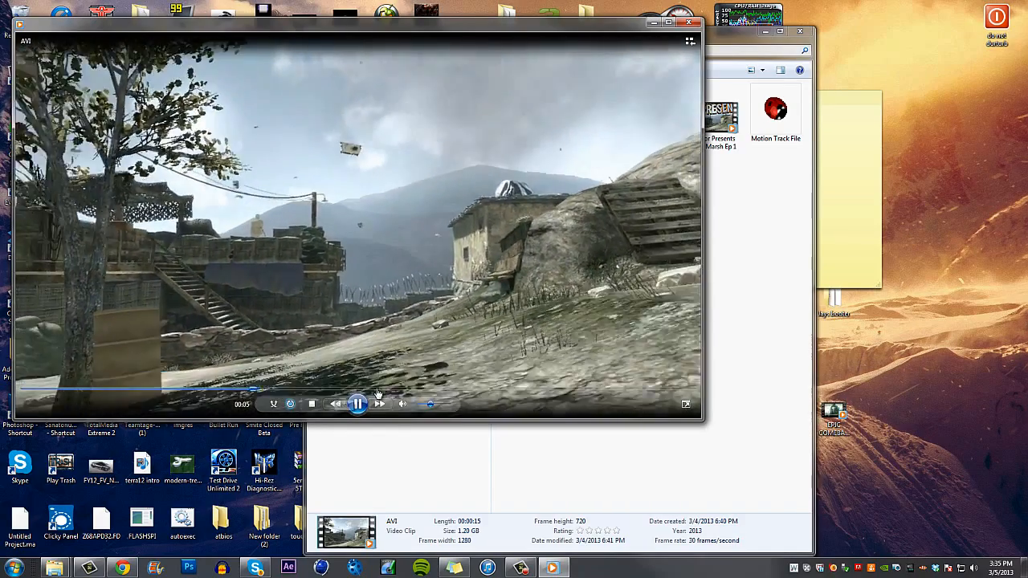
left_click(688, 22)
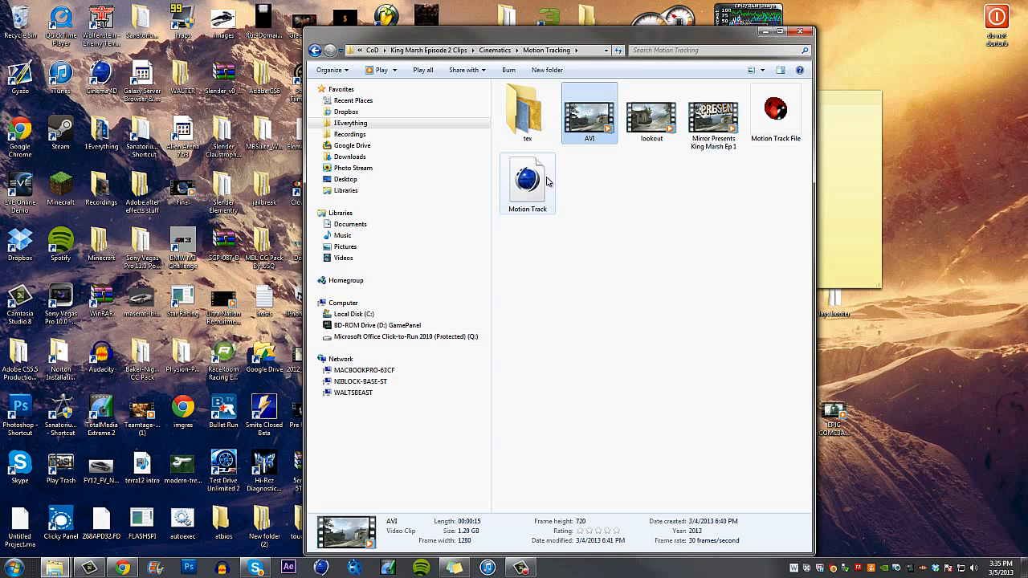
Try to open the Motion Track File project in boujou.
left_click(776, 101)
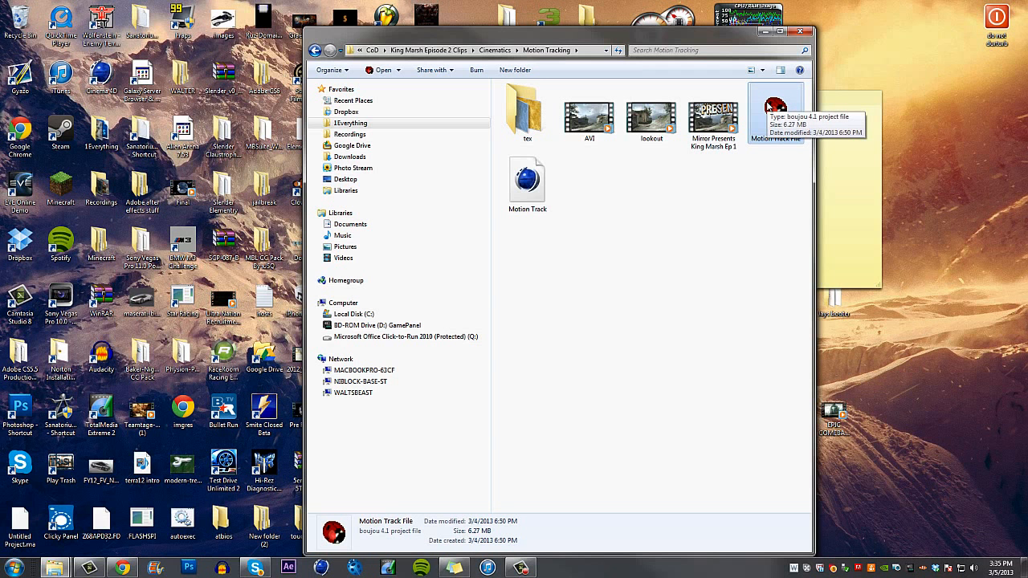
double_click(773, 107)
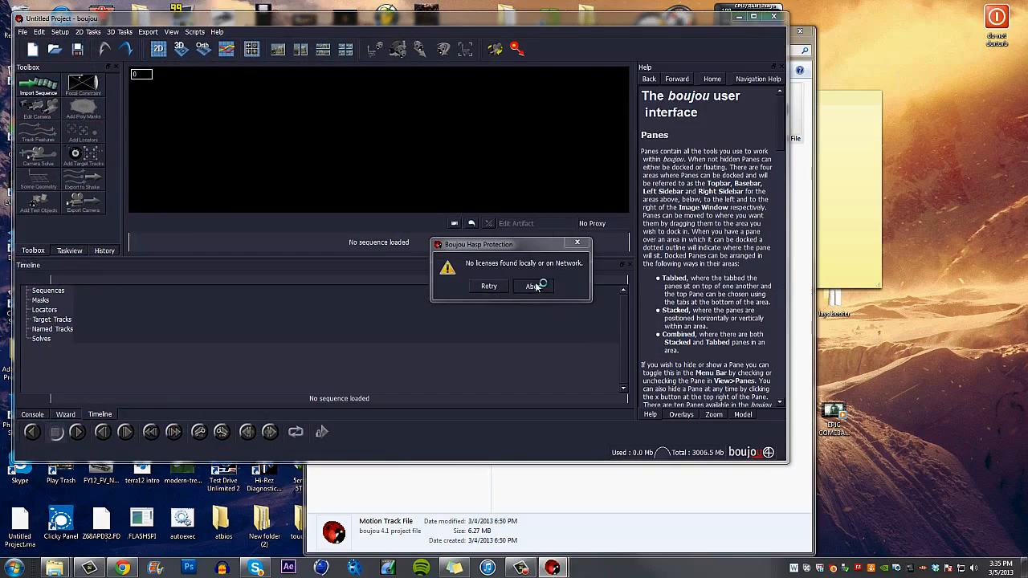
left_click(535, 286)
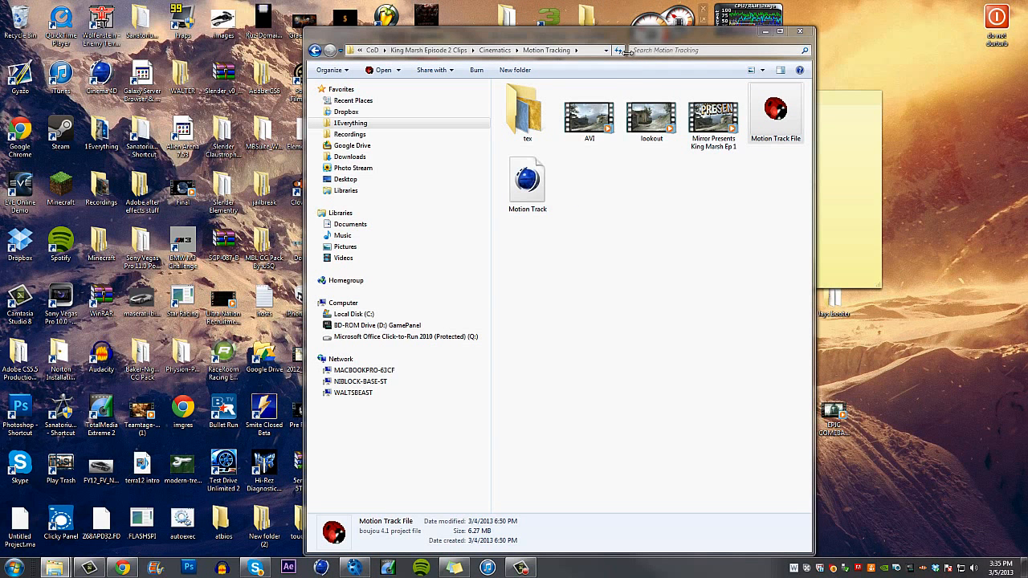
Switch to an empty boujou project and bring in the AVI clip from the Motion Tracking folder as an image sequence.
double_click(527, 178)
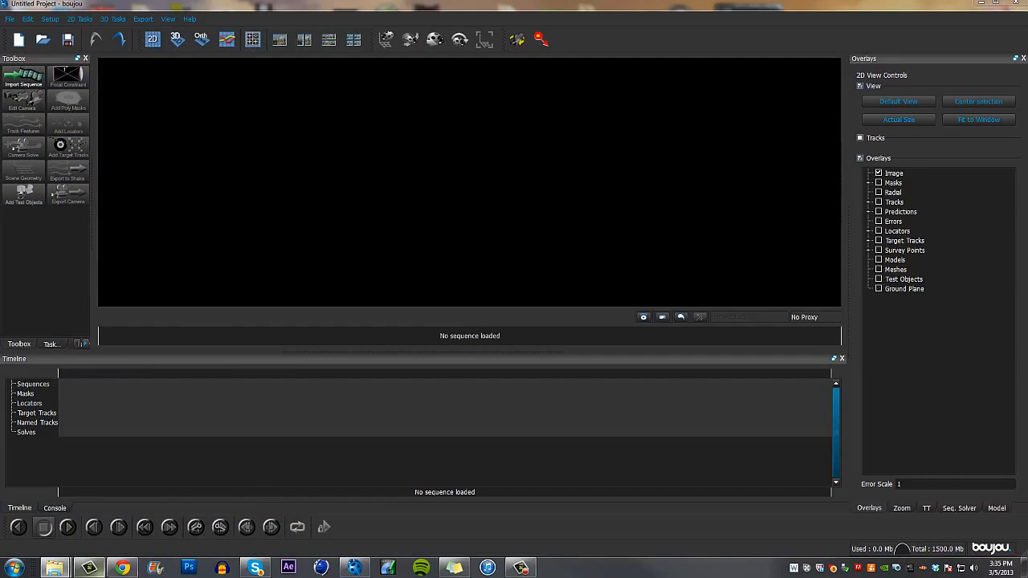
mouse_move(49, 568)
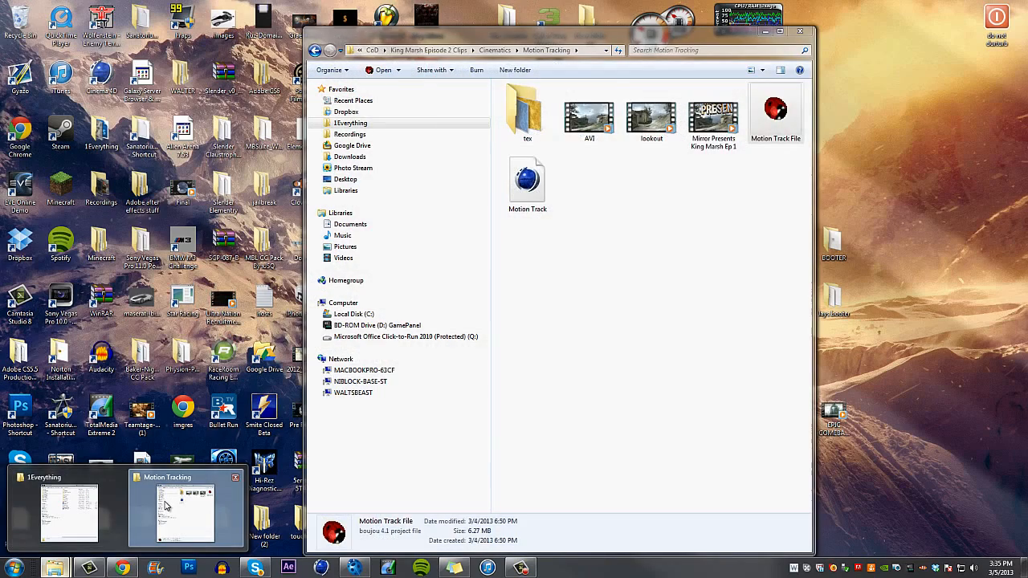
left_click(165, 504)
left_click_drag(591, 129, 109, 443)
left_click_drag(122, 406, 121, 406)
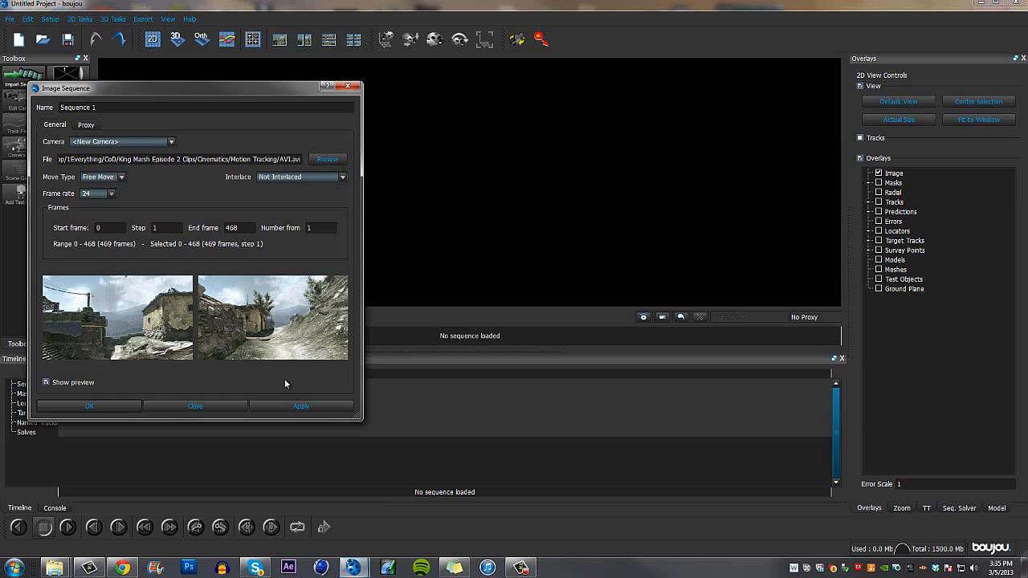
Set the new image sequence's frame rate to 30 and apply it to load the footage.
left_click(284, 380)
left_click(101, 193)
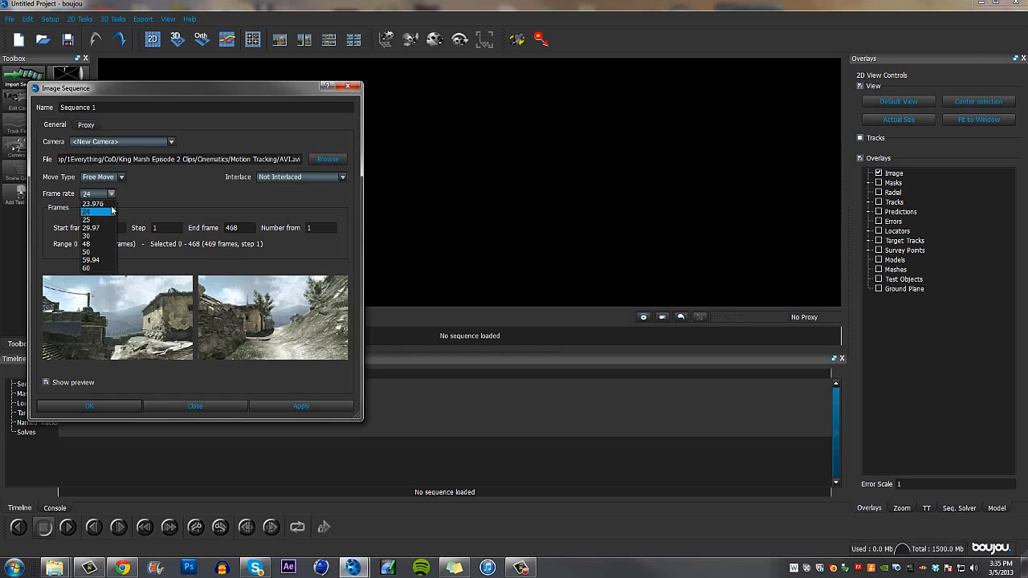
left_click(196, 274)
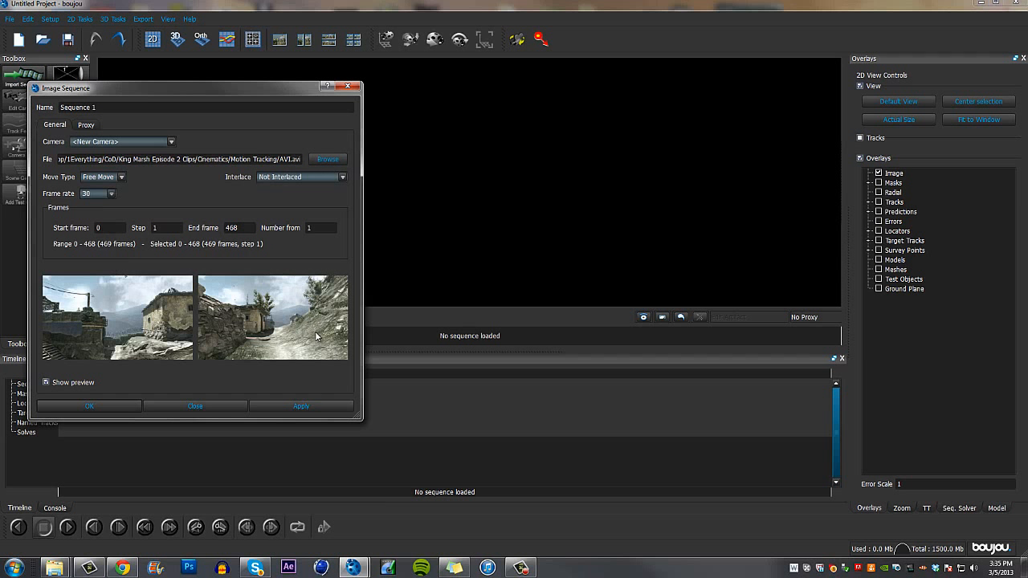
left_click(323, 404)
Choose a frame rate of 30 again for the loaded Sequence 1, reapply it and close the sequence settings.
left_click(112, 194)
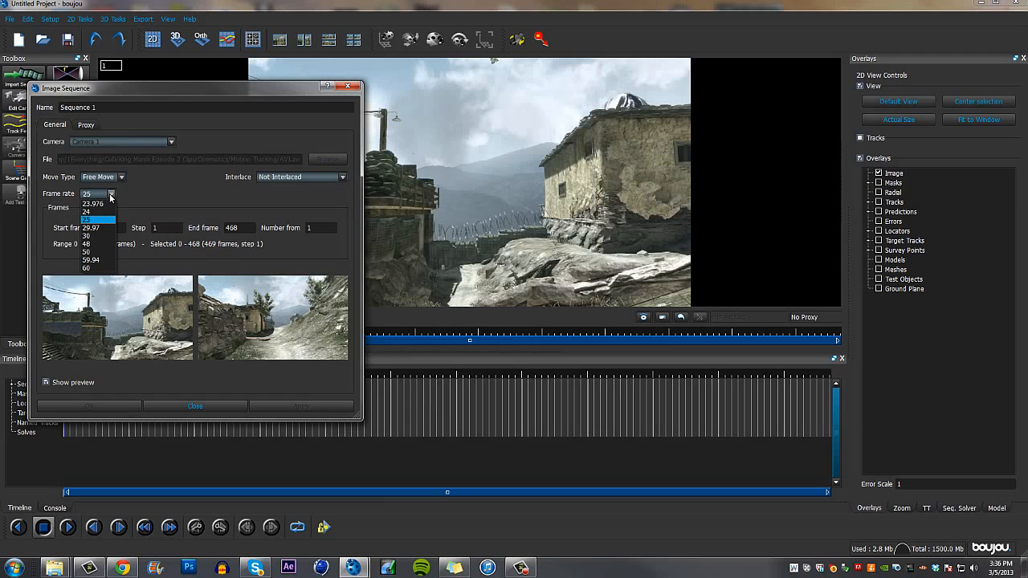
left_click(98, 236)
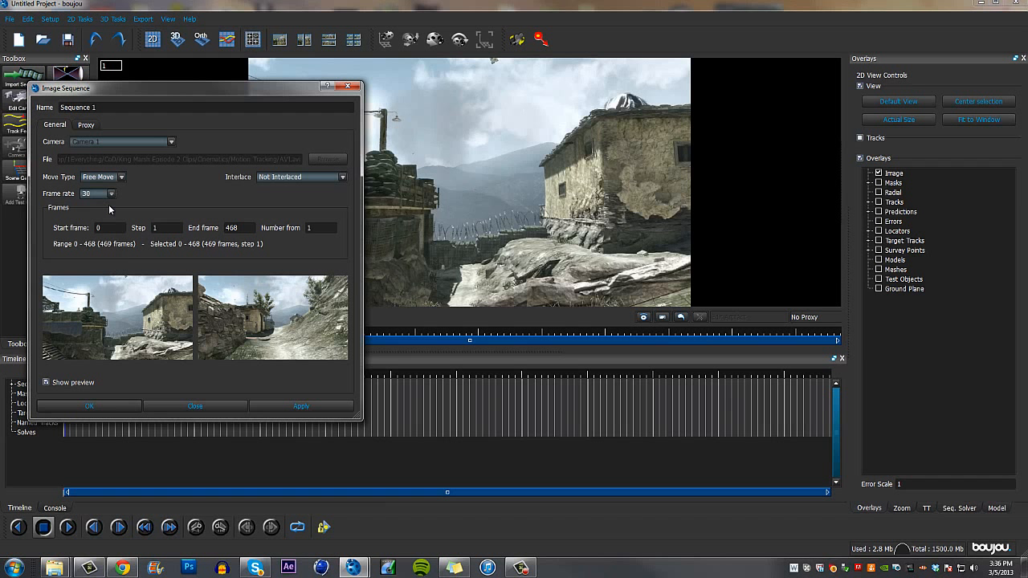
left_click(301, 405)
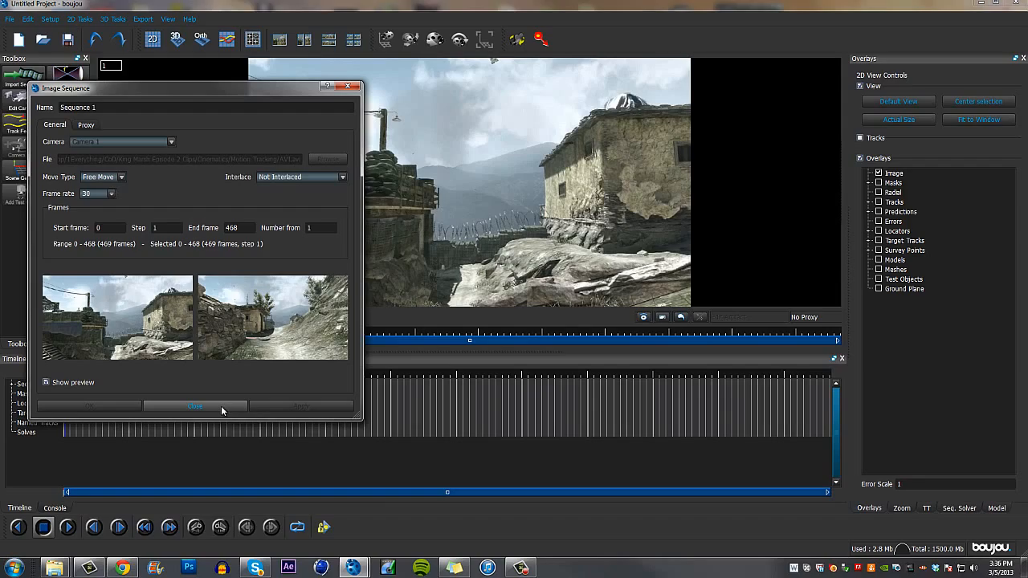
left_click(221, 406)
Scrub through the imported footage and run feature tracking on all frames of Sequence 1.
left_click_drag(70, 382, 615, 376)
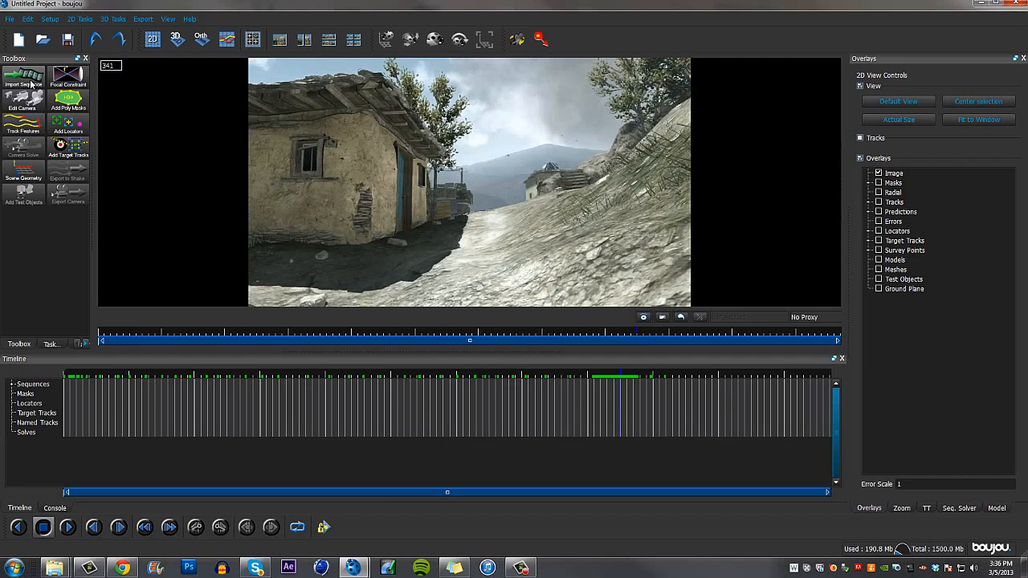
left_click_drag(642, 372, 740, 401)
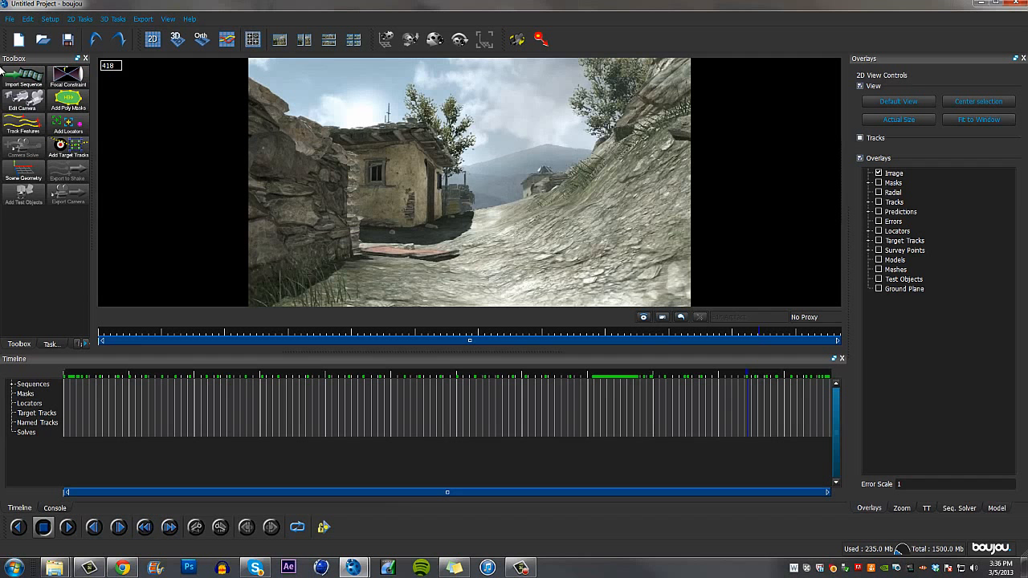
left_click(23, 125)
left_click(124, 232)
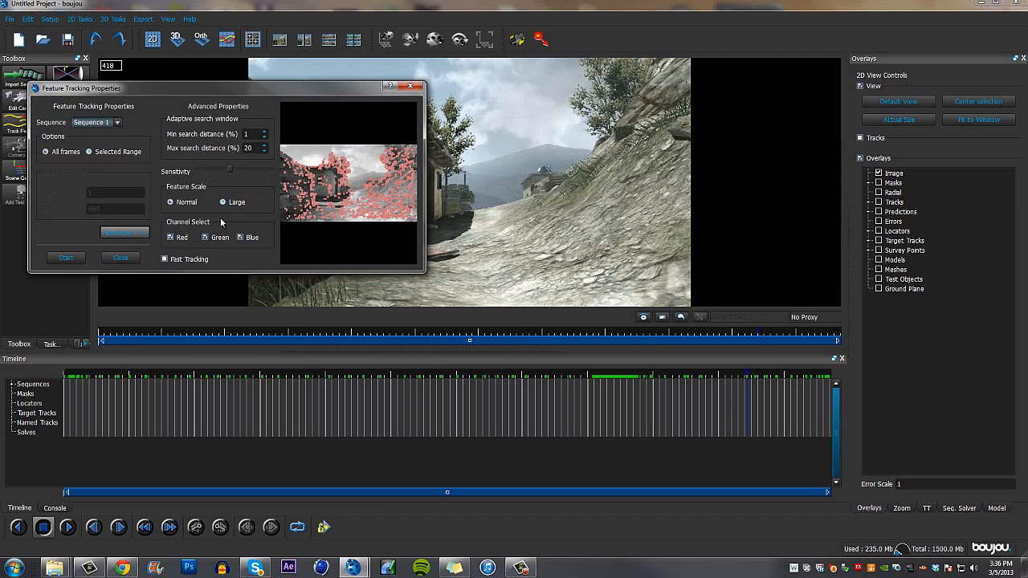
left_click(69, 257)
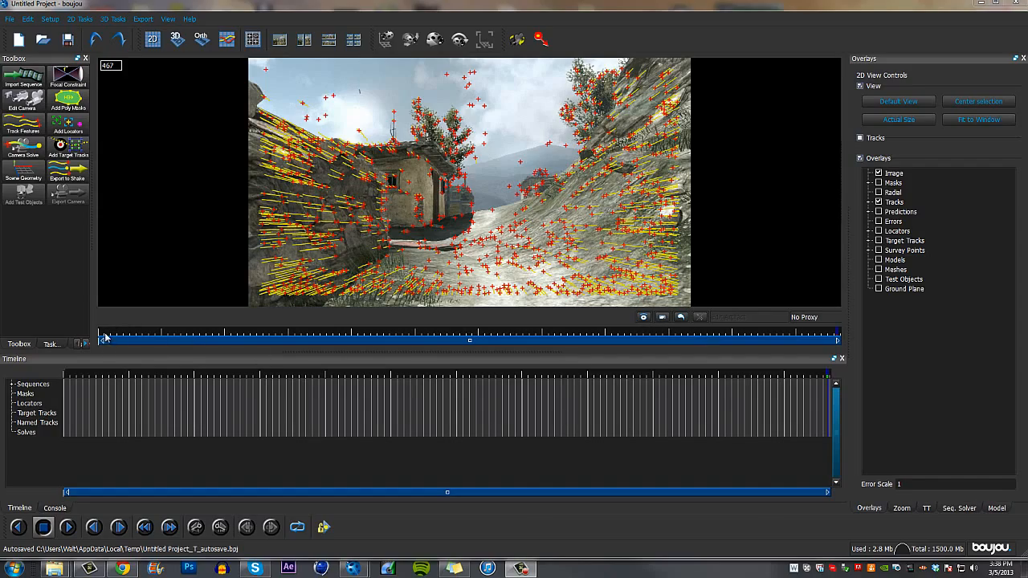
Review the feature tracks and run a camera solve on all frames of Sequence 1 with camera path smoothness optimized.
left_click_drag(105, 337, 633, 398)
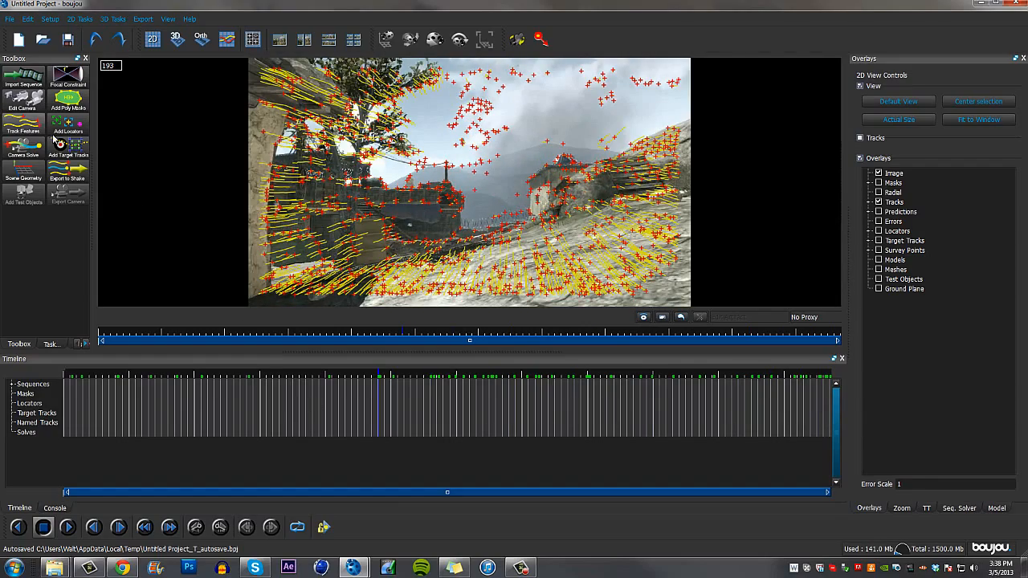
left_click(23, 148)
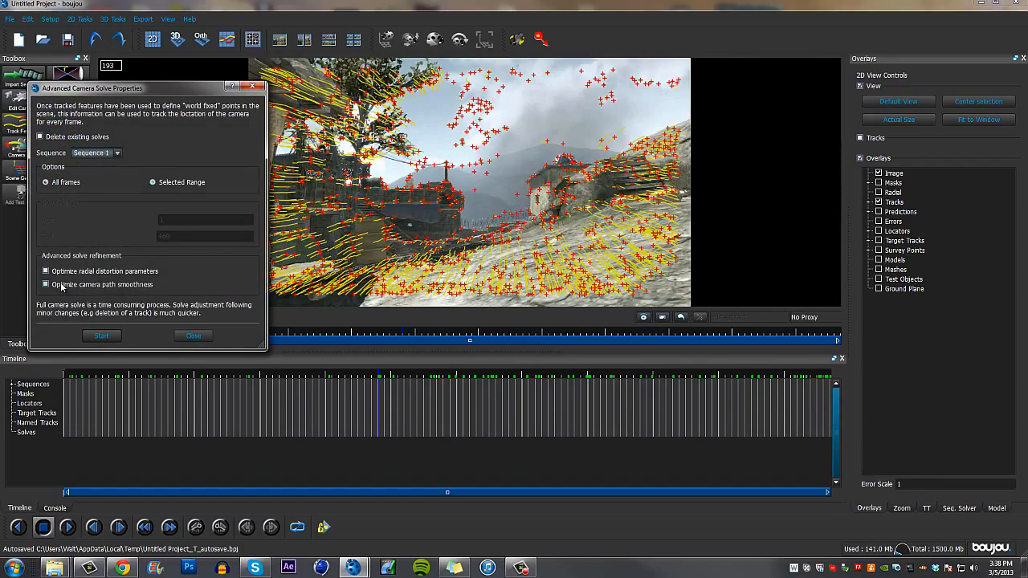
left_click(62, 286)
left_click(102, 336)
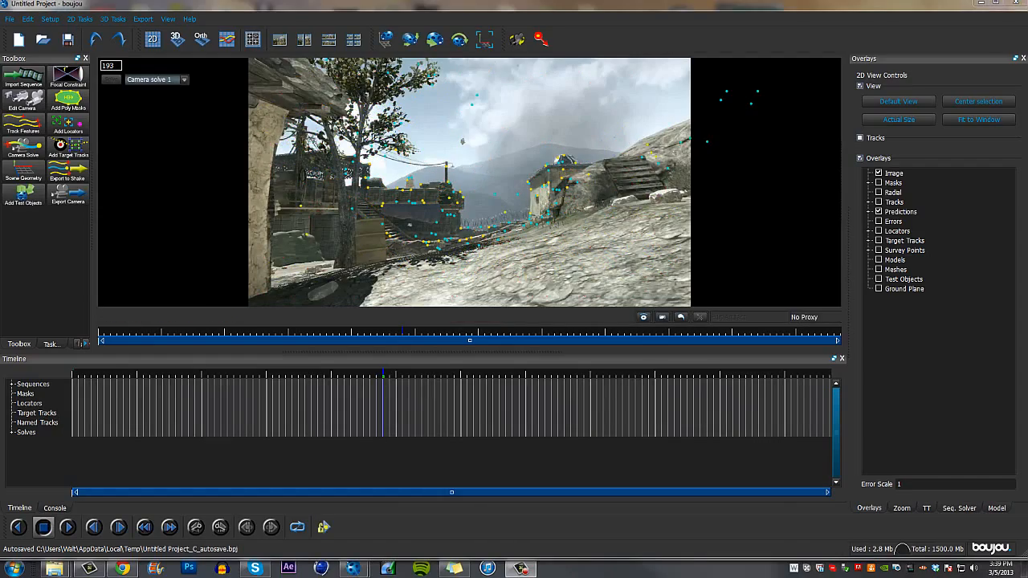
Go to frame 105 and add two scene geometry coordinate frame hints, one as Origin and one as x-axis.
left_click_drag(111, 335, 264, 434)
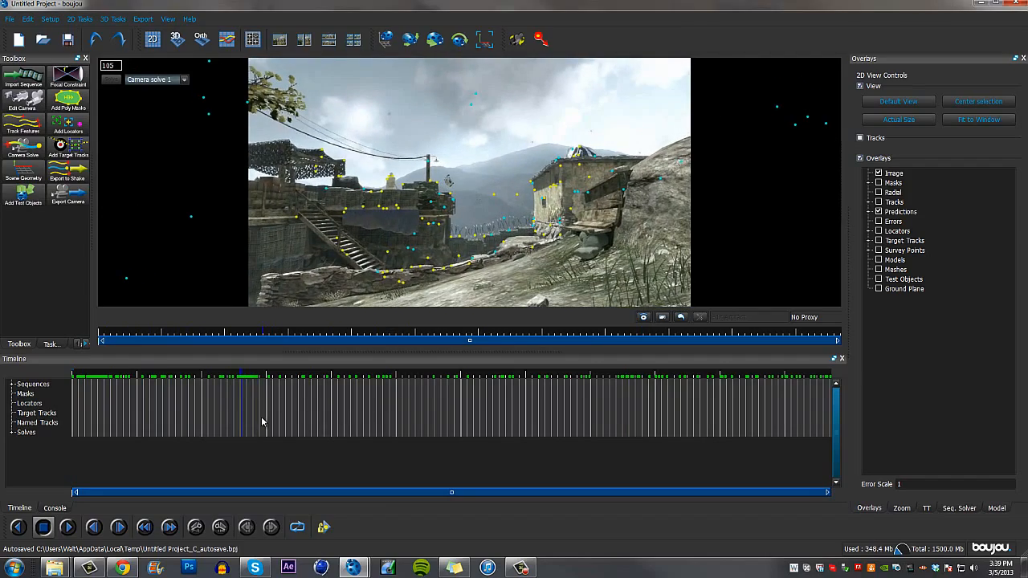
left_click(28, 178)
left_click_drag(106, 84, 167, 85)
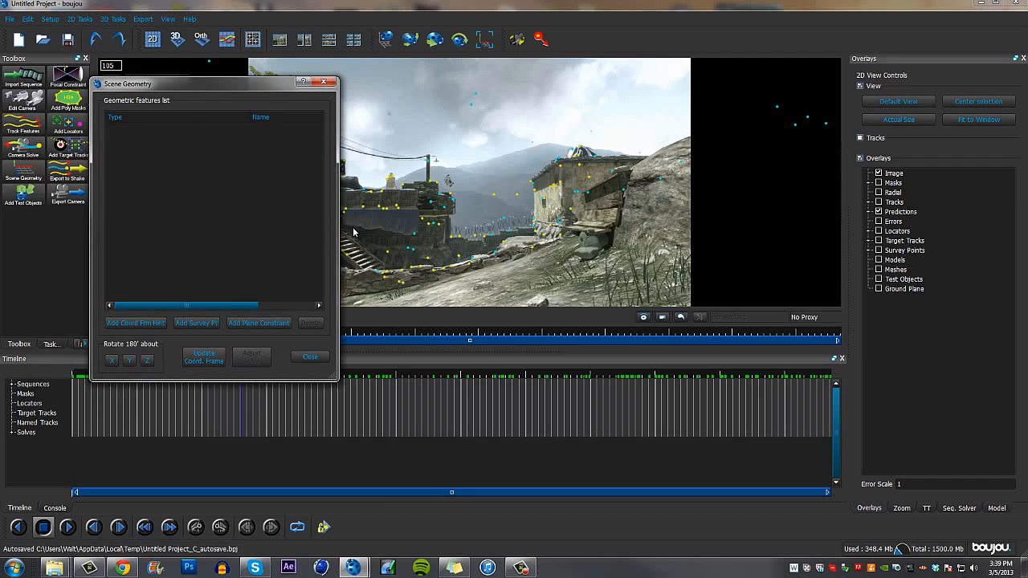
left_click_drag(339, 228, 415, 228)
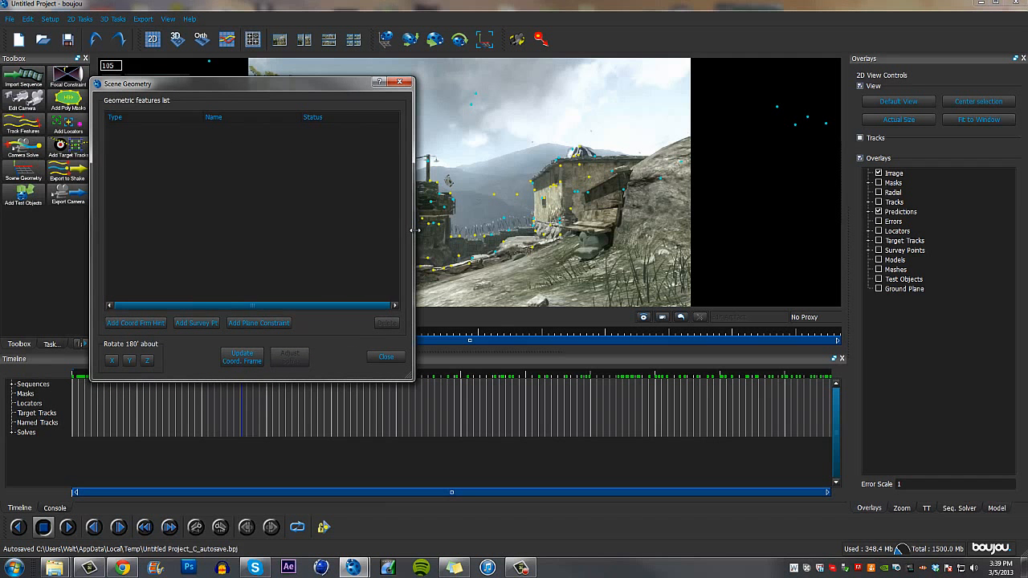
left_click(137, 323)
left_click(118, 247)
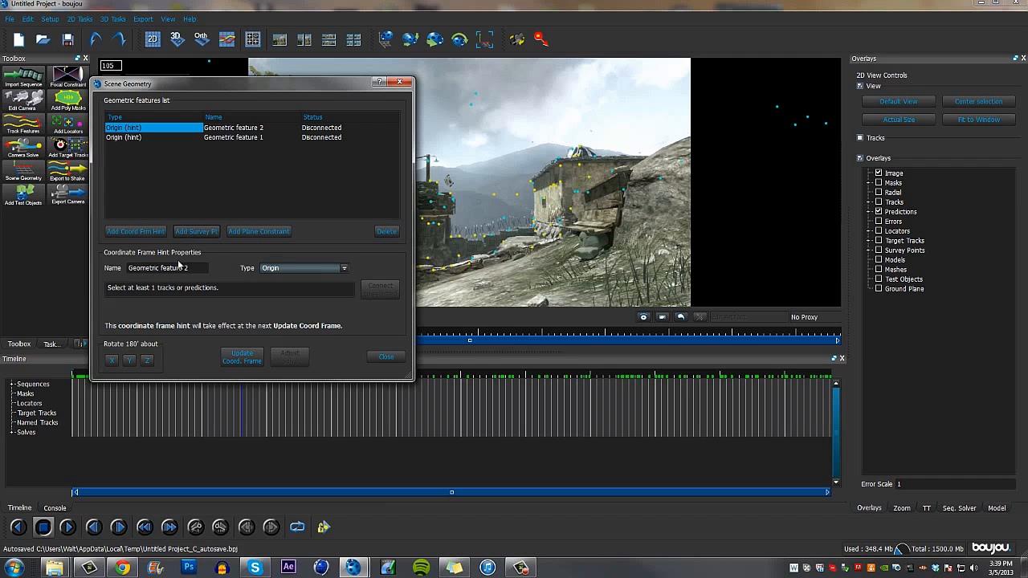
left_click(278, 284)
left_click(291, 301)
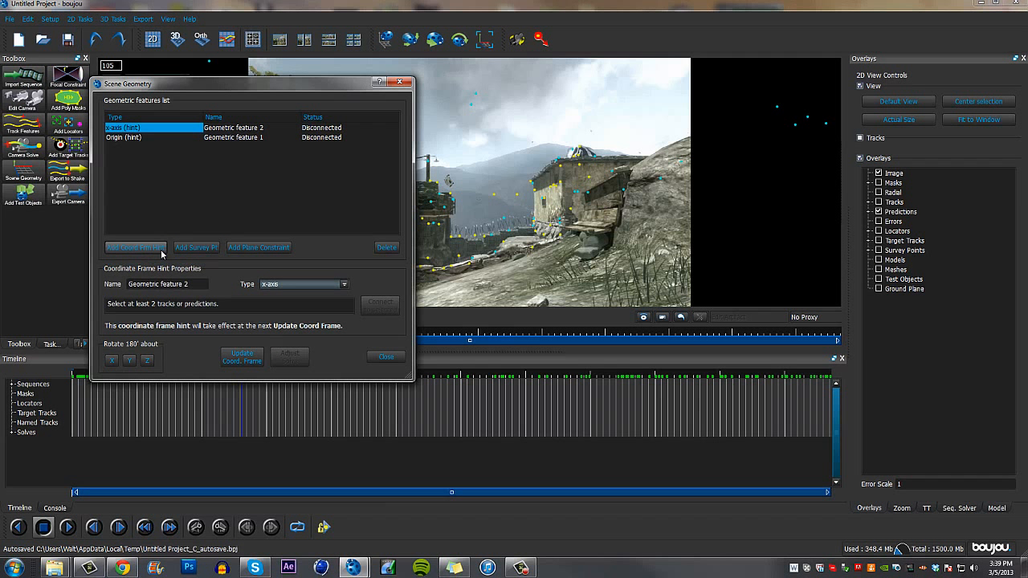
Add two more coordinate frame hints, one of type y-axis and one of type z-axis.
left_click(135, 248)
left_click(286, 284)
left_click(291, 310)
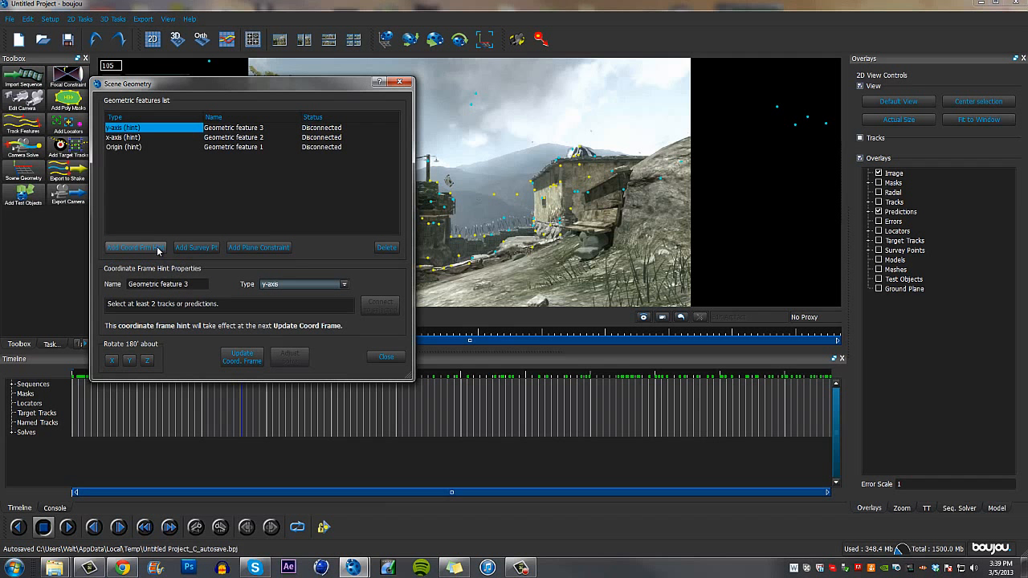
left_click(135, 248)
left_click(287, 286)
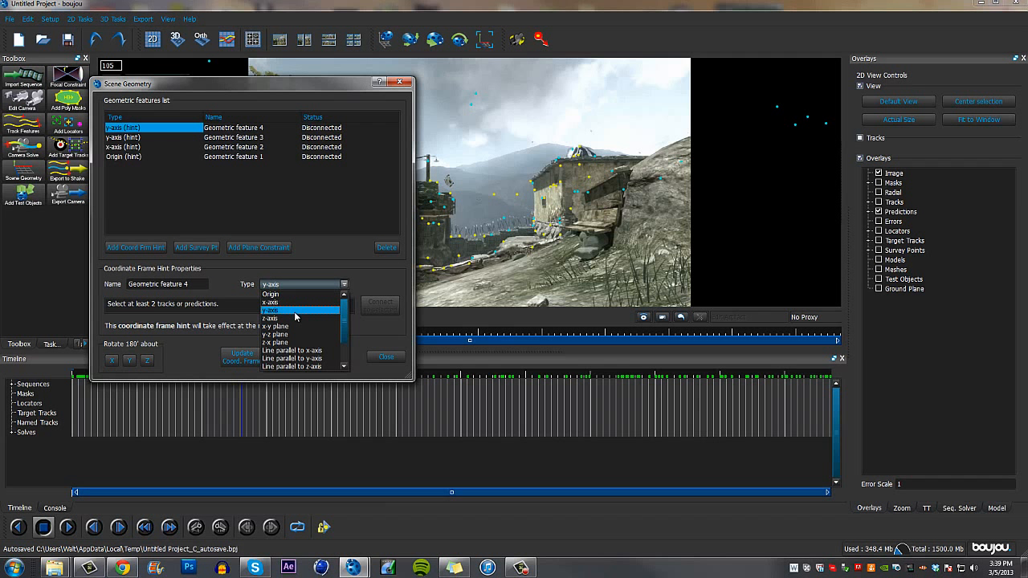
left_click(295, 318)
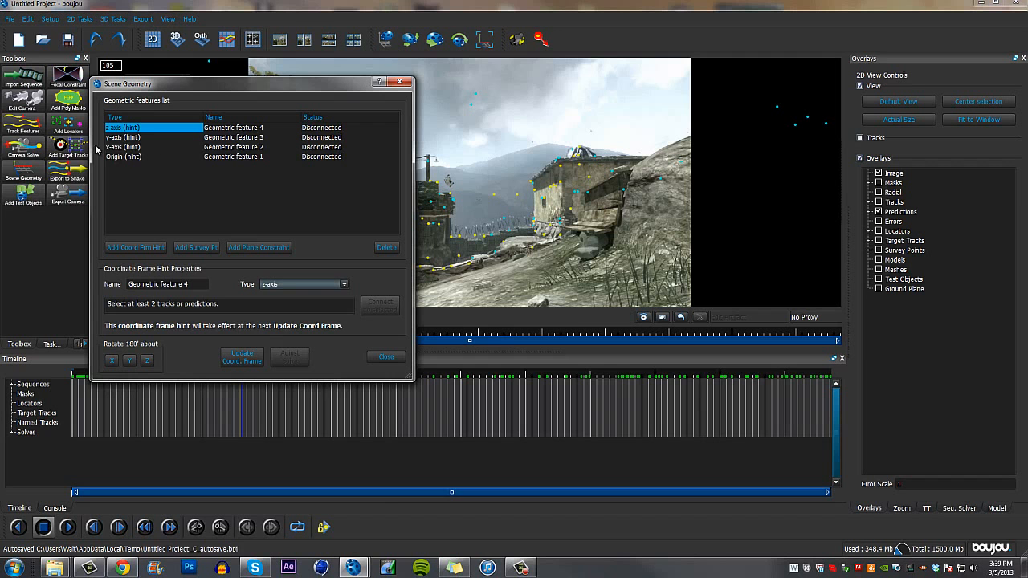
Connect the origin hint to the tracked point on the ground near the hillside end of the low stone wall.
left_click(116, 157)
left_click_drag(241, 83, 847, 122)
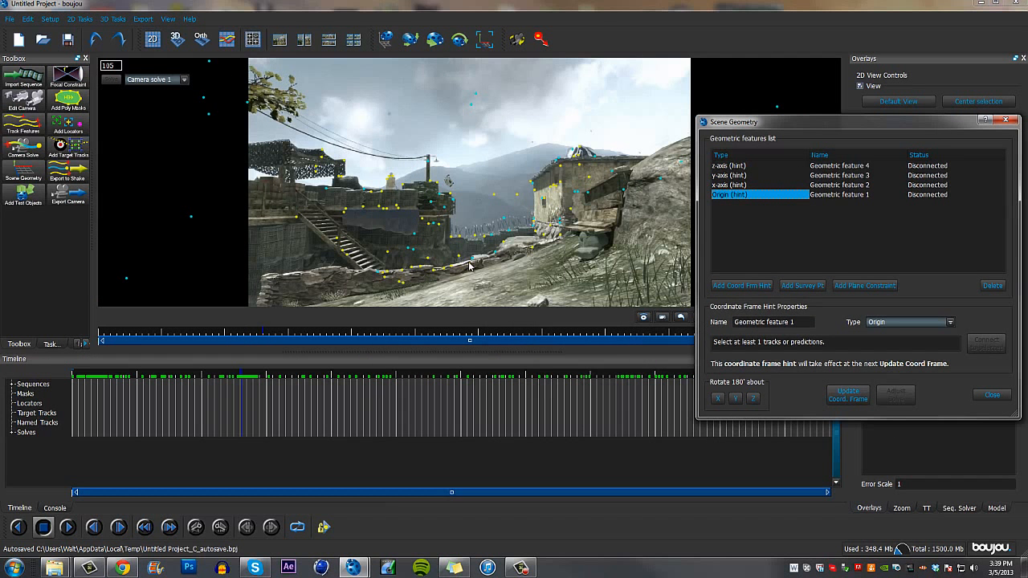
left_click(471, 267)
left_click(986, 343)
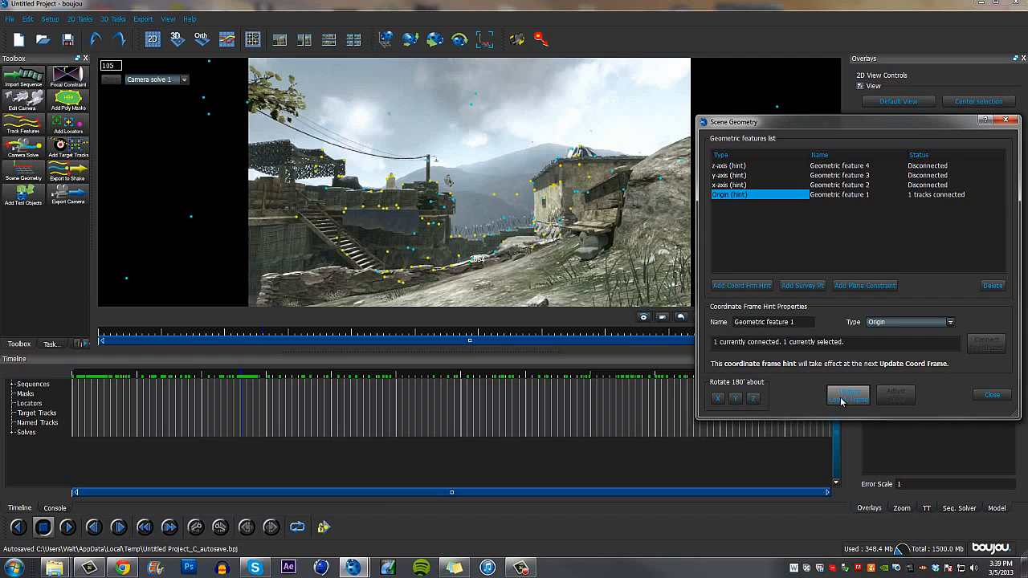
Connect the x-axis hint to two tracked points, one on the low wall below the stairs and one at the stone hut's base.
left_click(719, 186)
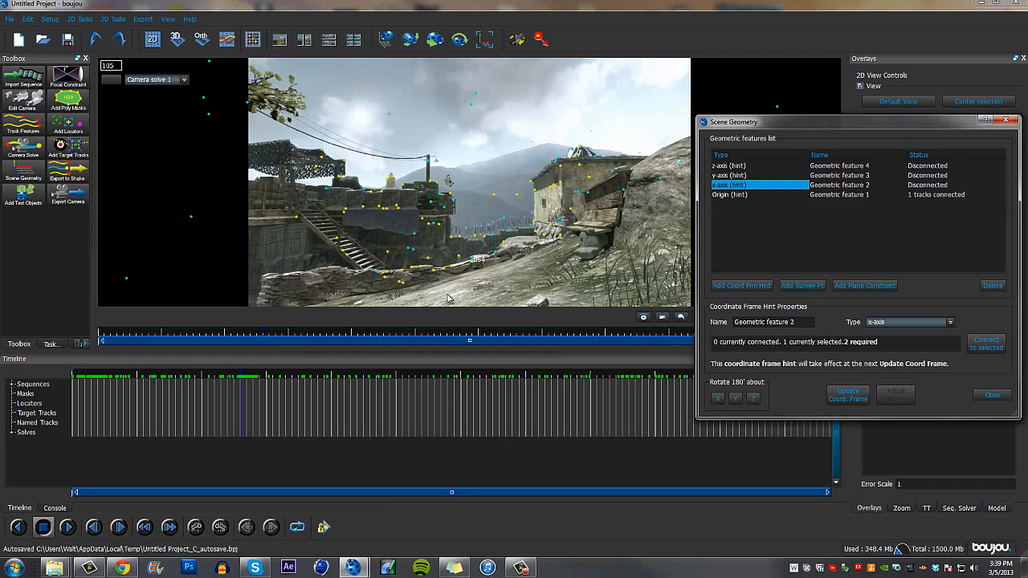
left_click(384, 279)
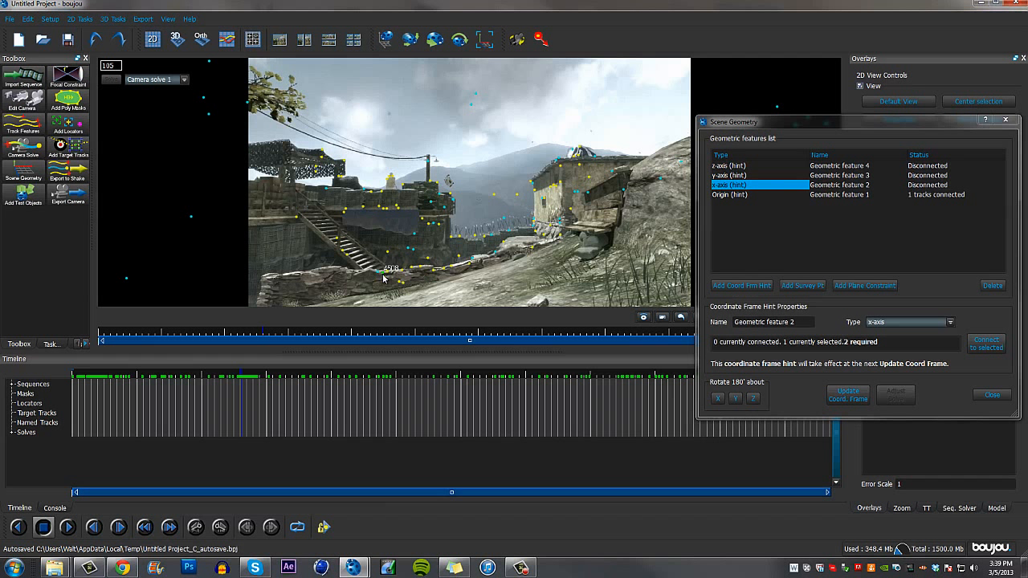
left_click(554, 244)
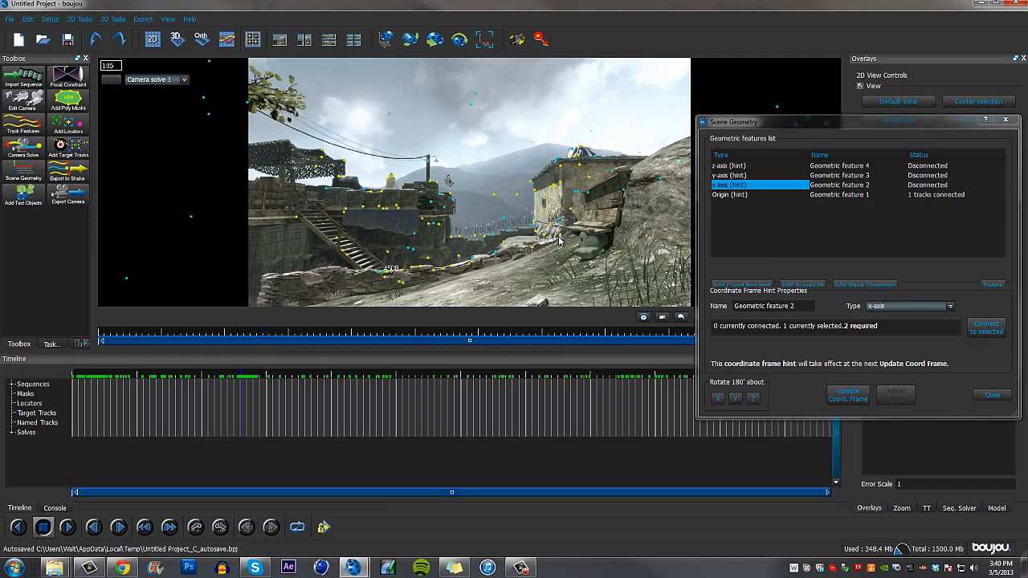
left_click(384, 276, "ctrl")
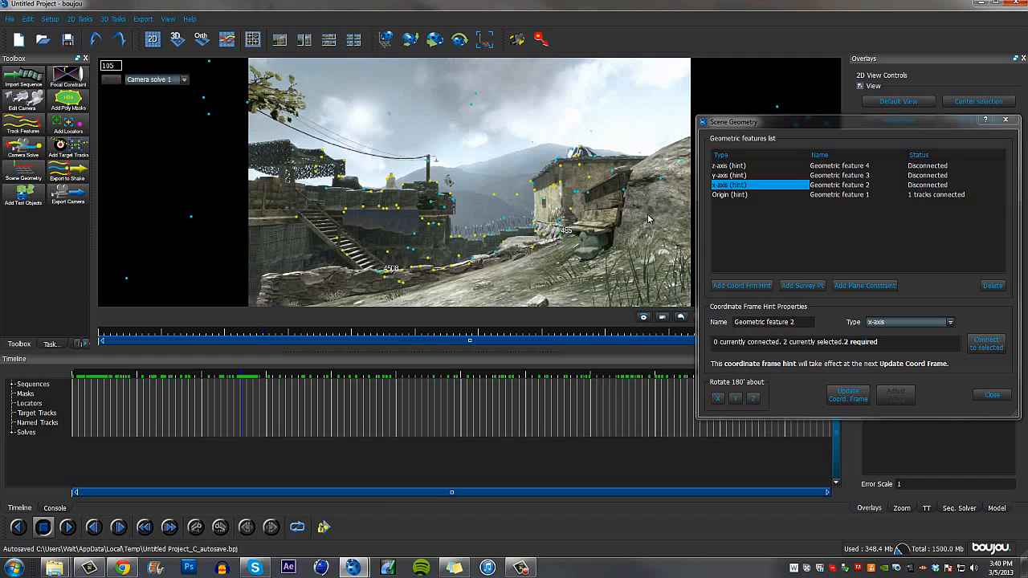
left_click(982, 339)
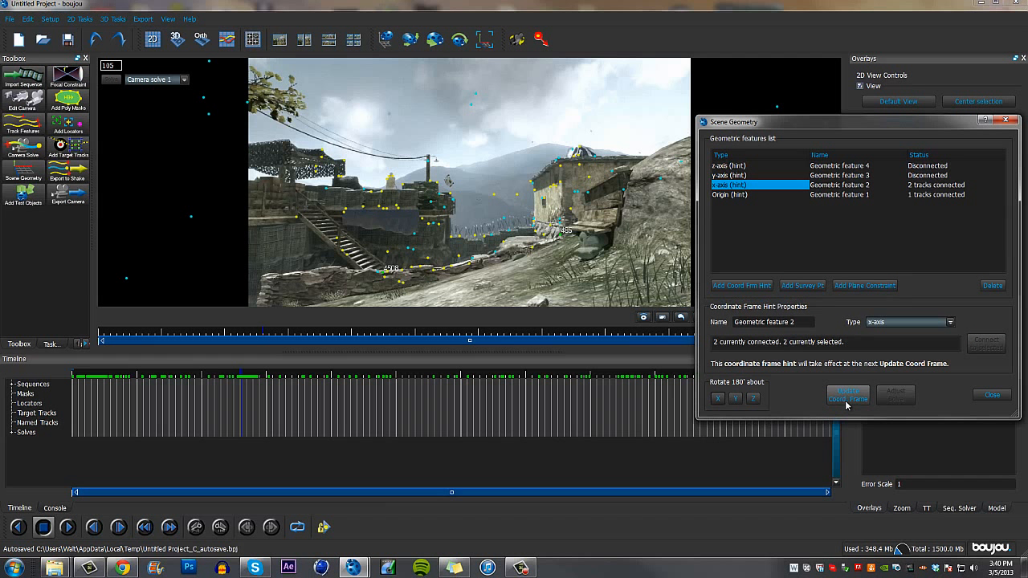
Connect the y-axis hint to two tracked points on the stone hut, one near its base and one near its roof.
left_click(734, 175)
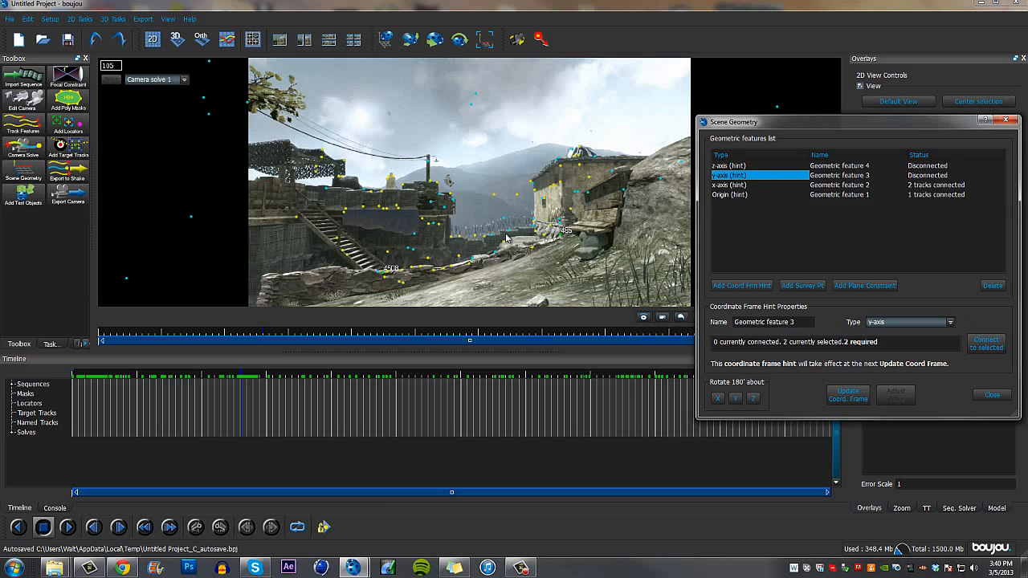
left_click(566, 229)
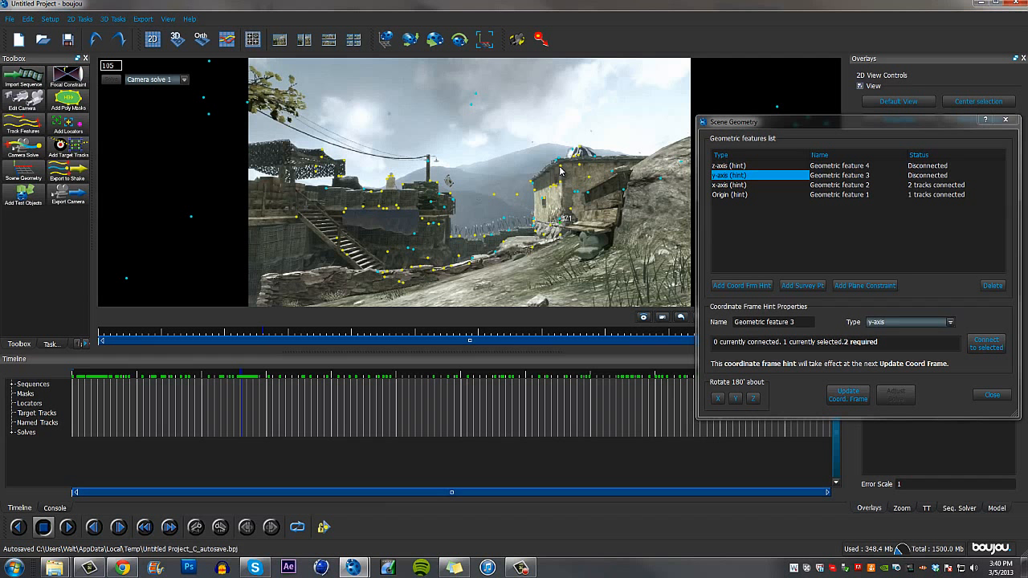
left_click(561, 167, "ctrl")
left_click(986, 344)
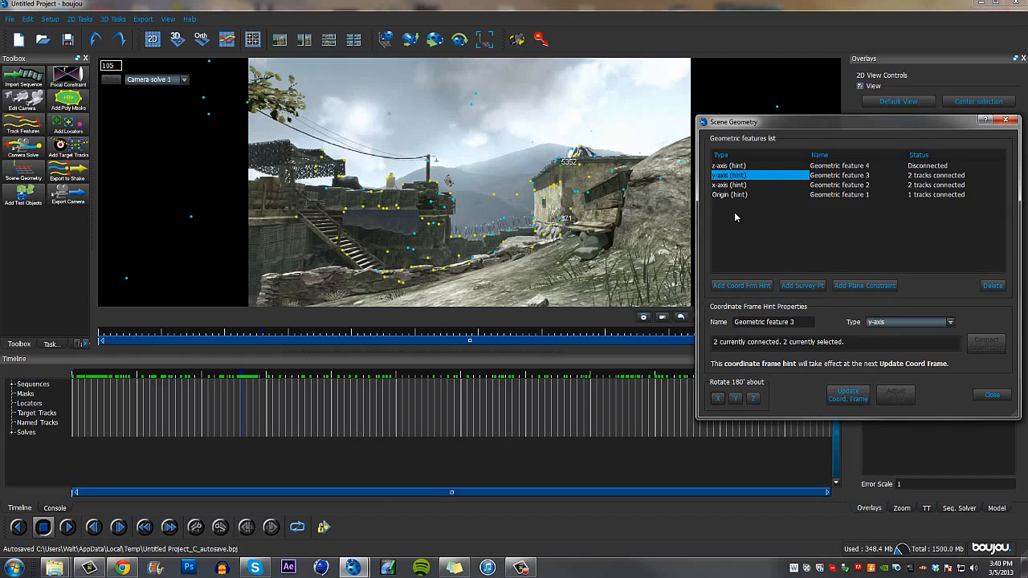
Connect the z-axis hint to the point used for the origin and a more distant tracked point directly behind it.
left_click(729, 165)
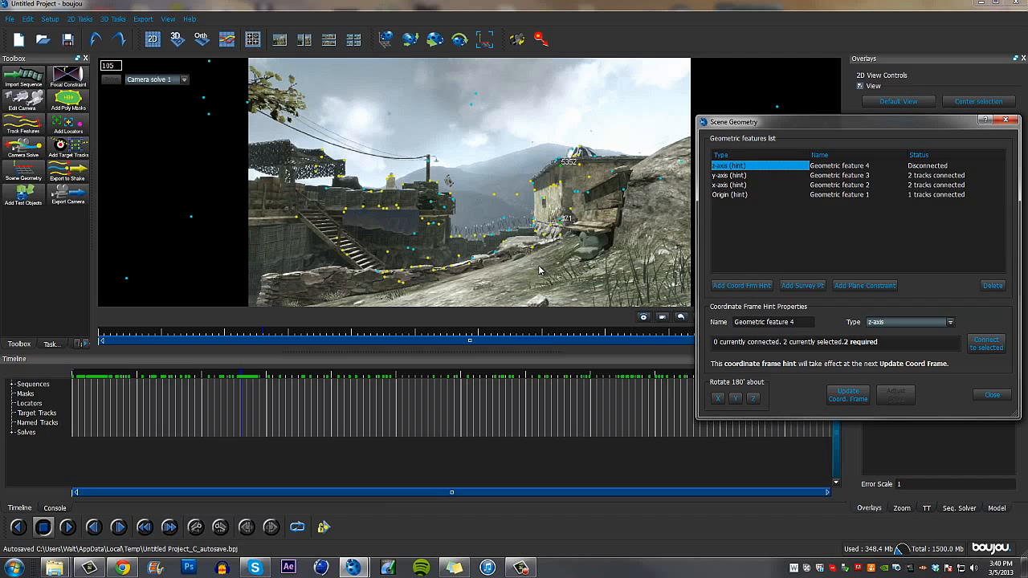
left_click(473, 267)
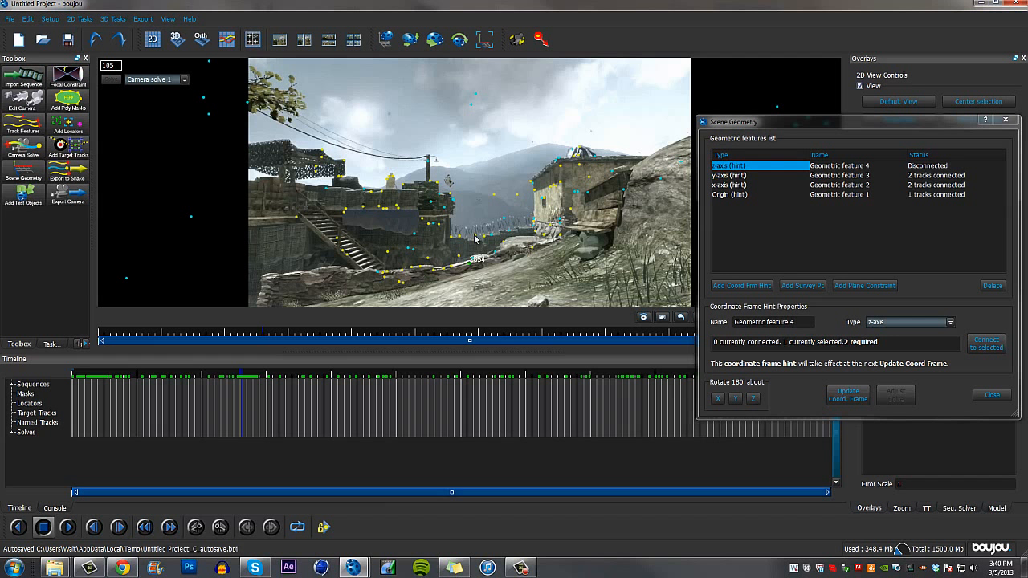
left_click(476, 238, "shift")
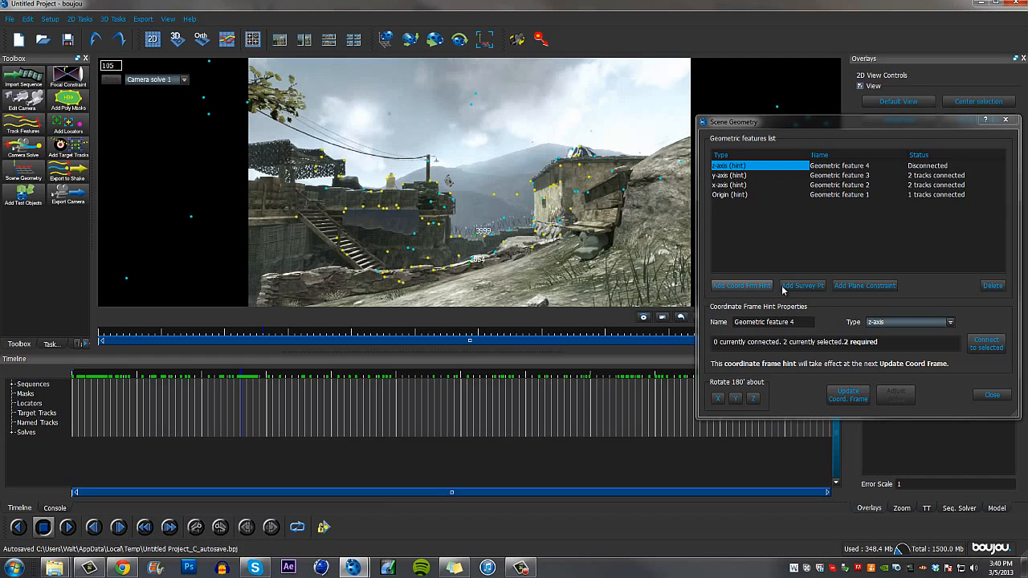
left_click(972, 347)
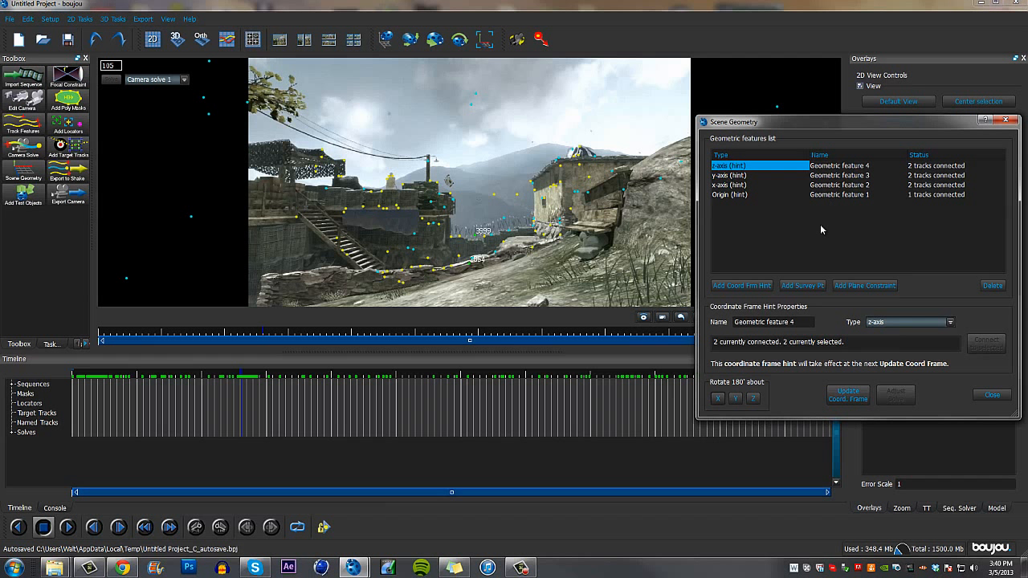
Update the coordinate frame from the connected hints and close the scene geometry settings.
left_click(849, 398)
left_click_drag(877, 126, 785, 120)
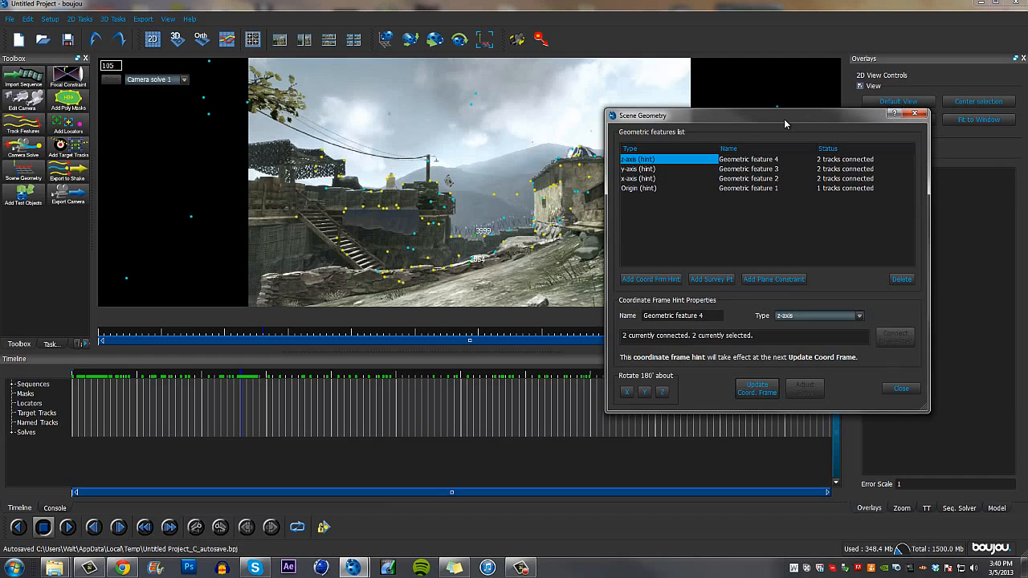
left_click(916, 114)
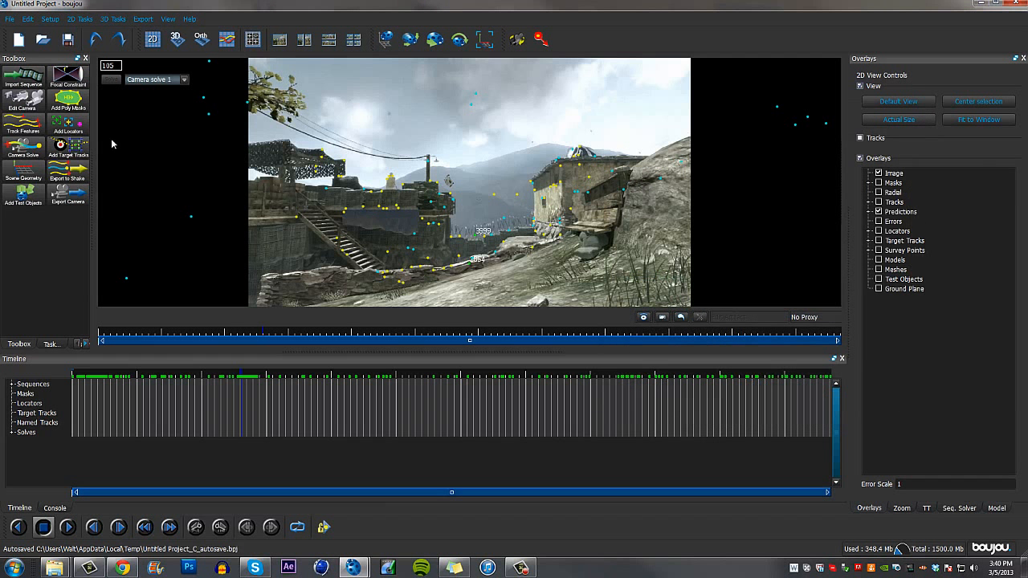
Add a solid Ladybird test object with no alignment and scrub the footage to check how it sticks to the scene.
left_click(24, 195)
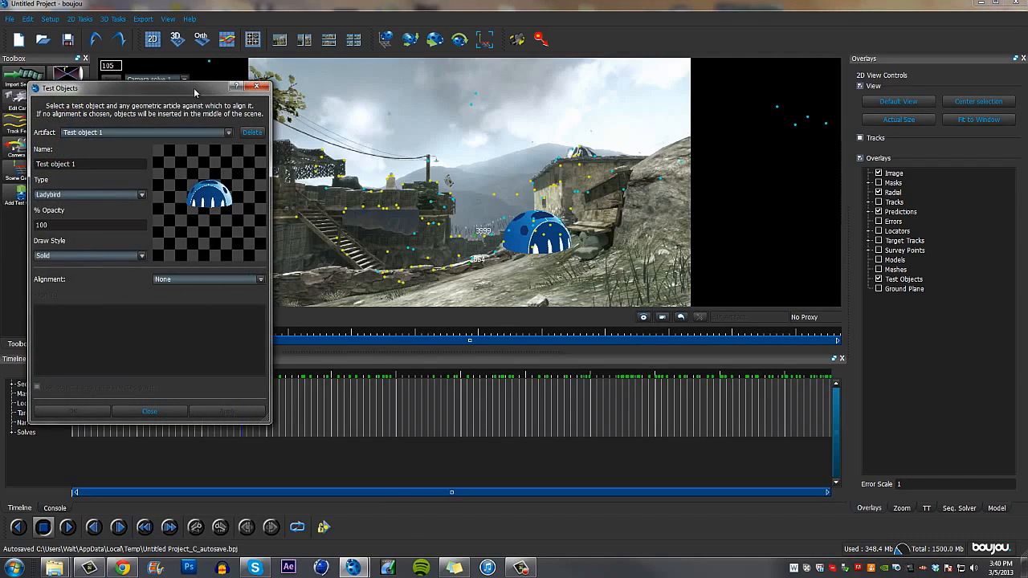
left_click_drag(194, 93, 397, 375)
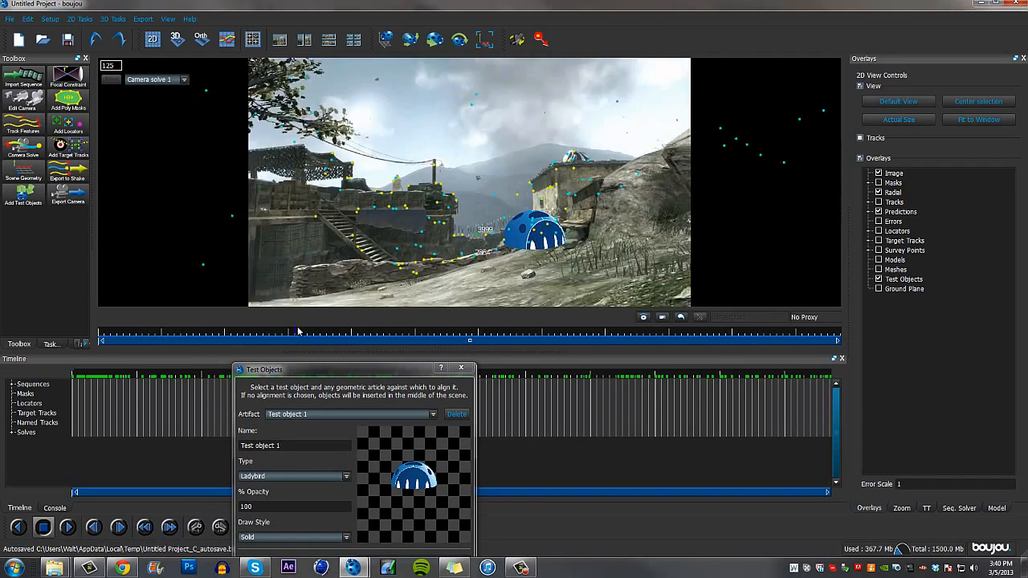
left_click_drag(298, 331, 373, 168)
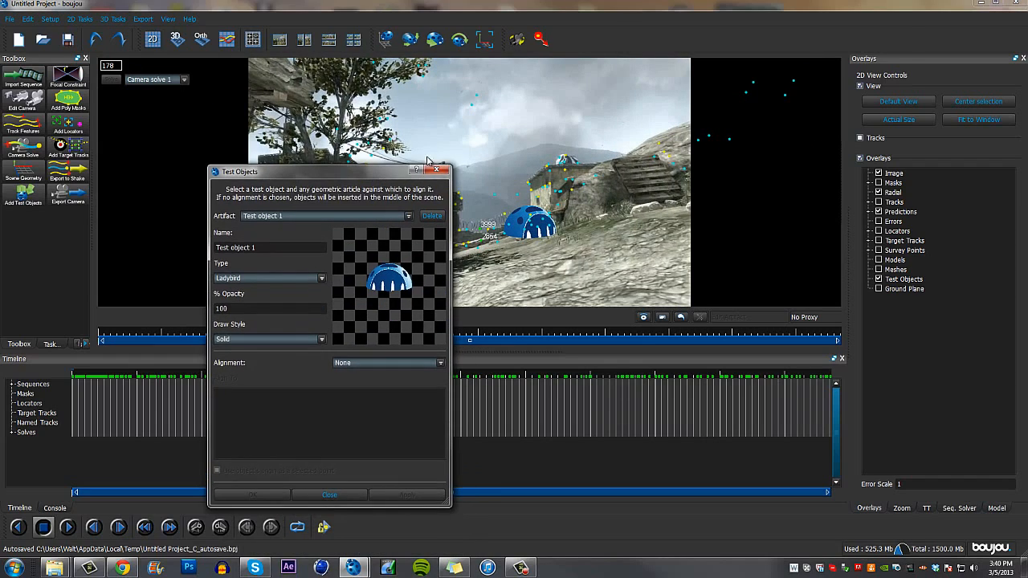
left_click(329, 495)
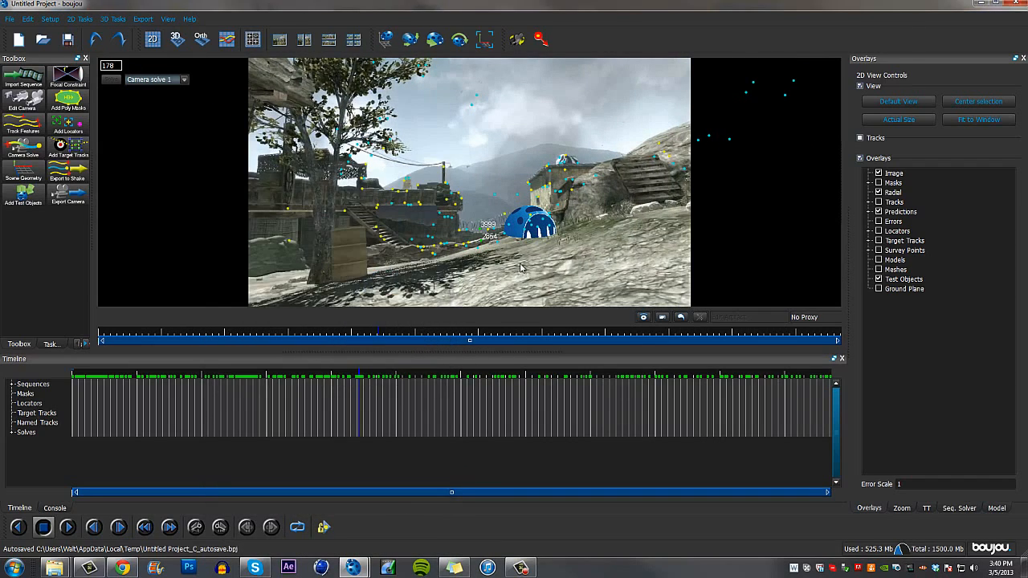
Set up an export of Camera solve 1 in Cinema 4D (*.c4d) format with the scene scaled by 100.
left_click(143, 19)
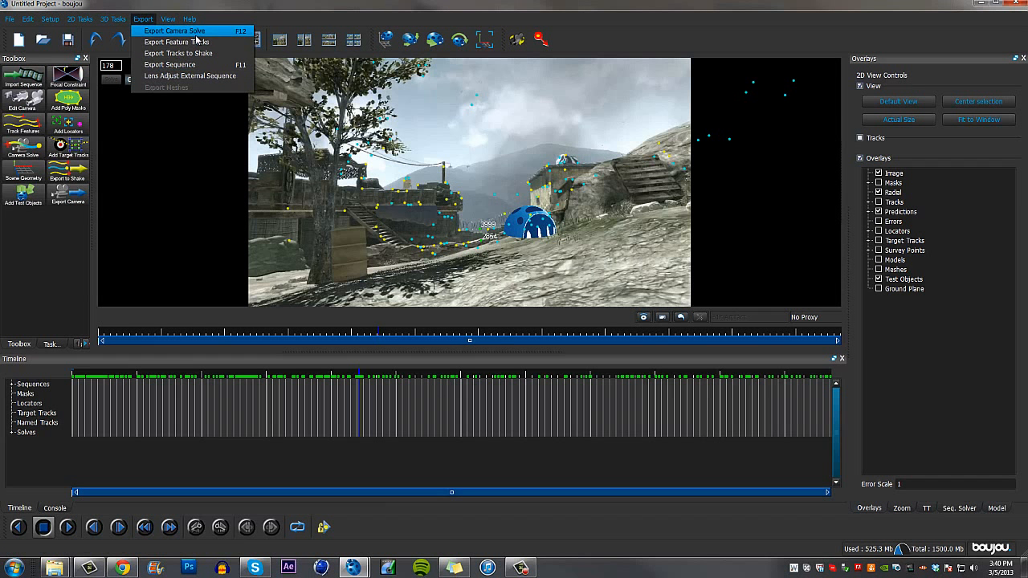
left_click(184, 31)
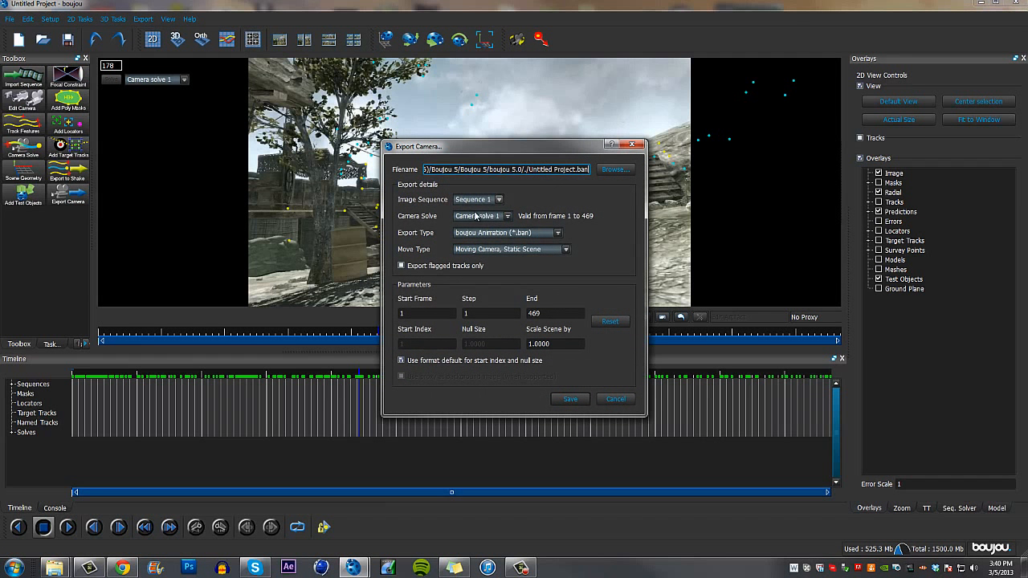
double_click(538, 344)
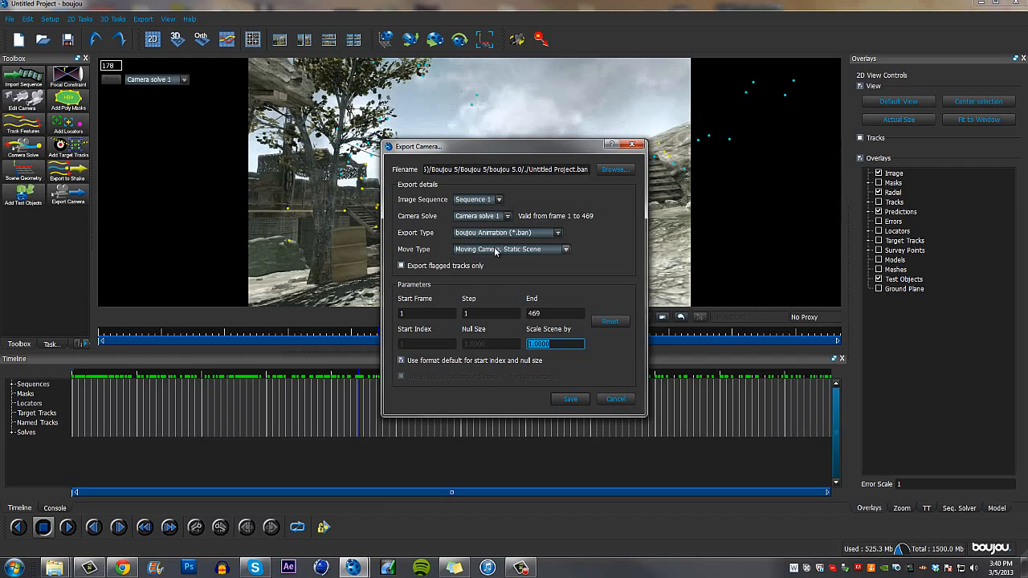
left_click(557, 232)
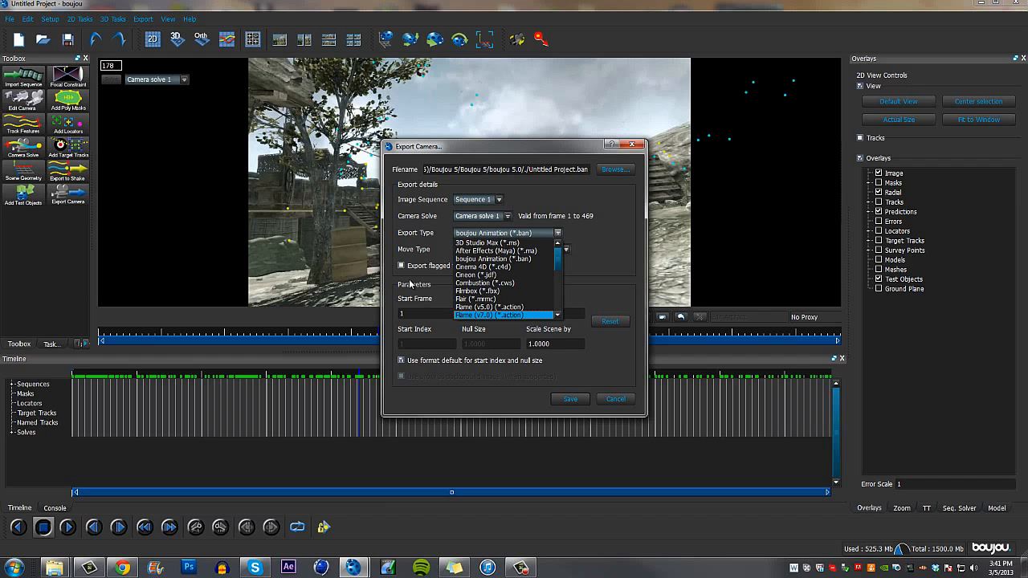
left_click(411, 276)
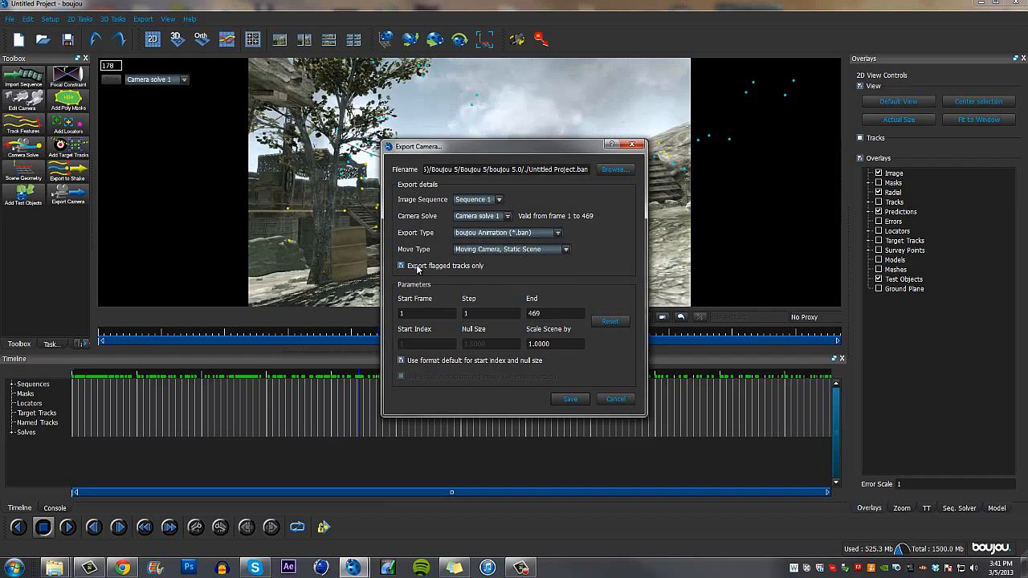
left_click(417, 269)
left_click(518, 234)
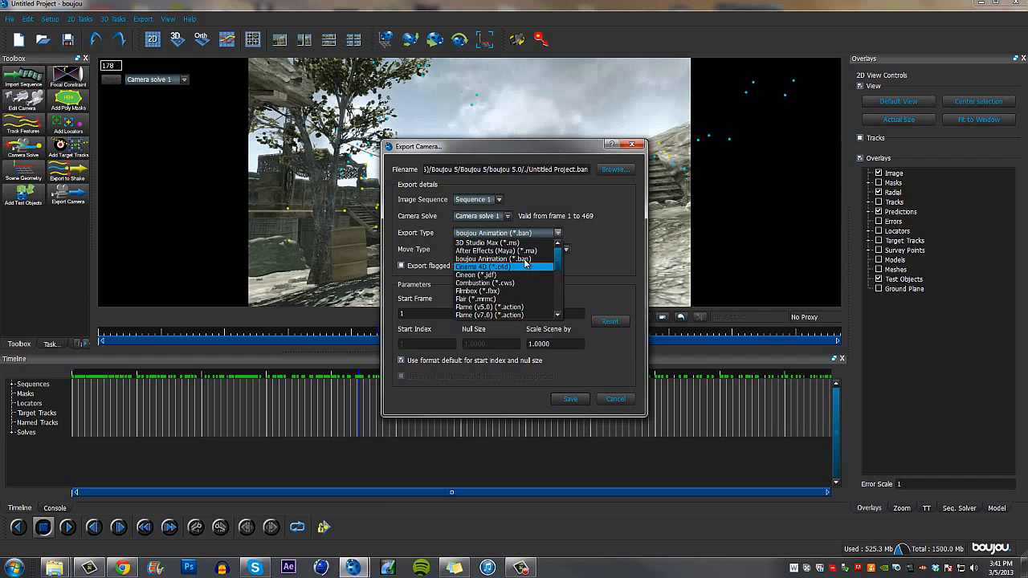
left_click(496, 261)
left_click(494, 235)
left_click(499, 267)
double_click(555, 344)
type("100")
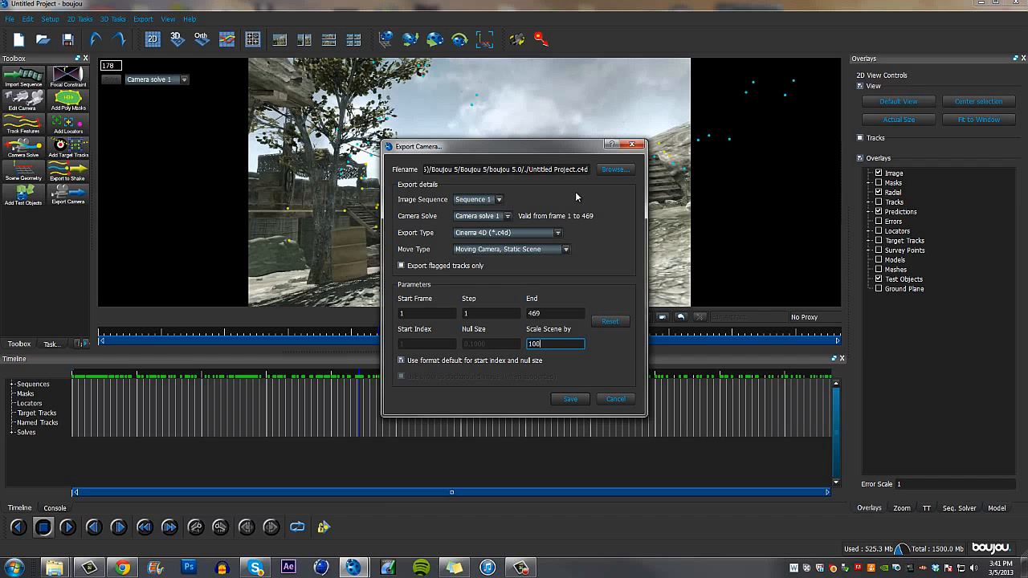
Browse for the export destination and go to the Tutorials folder inside 1Everything.
left_click(612, 171)
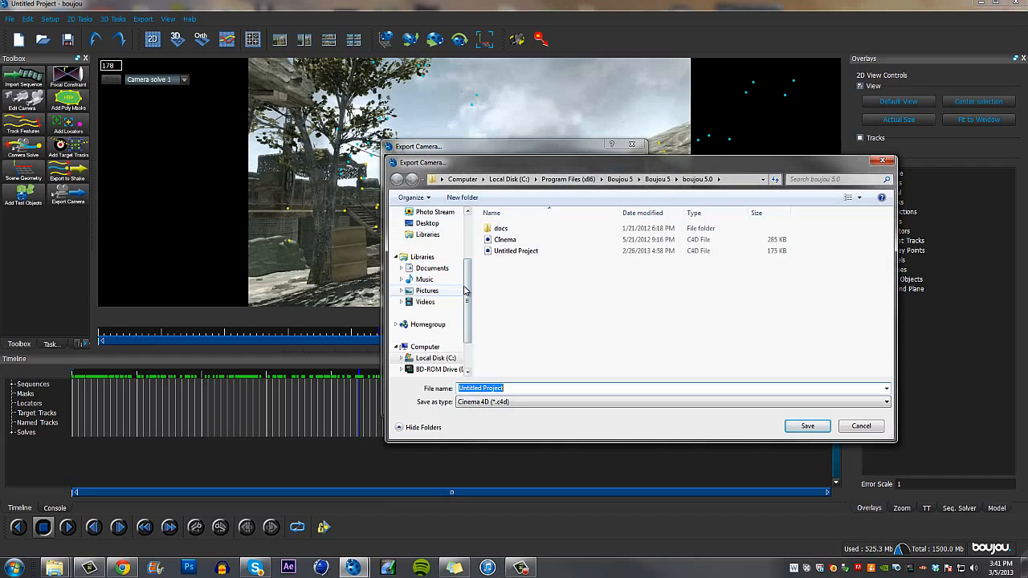
scroll(464, 292, "up", 3)
left_click(431, 250)
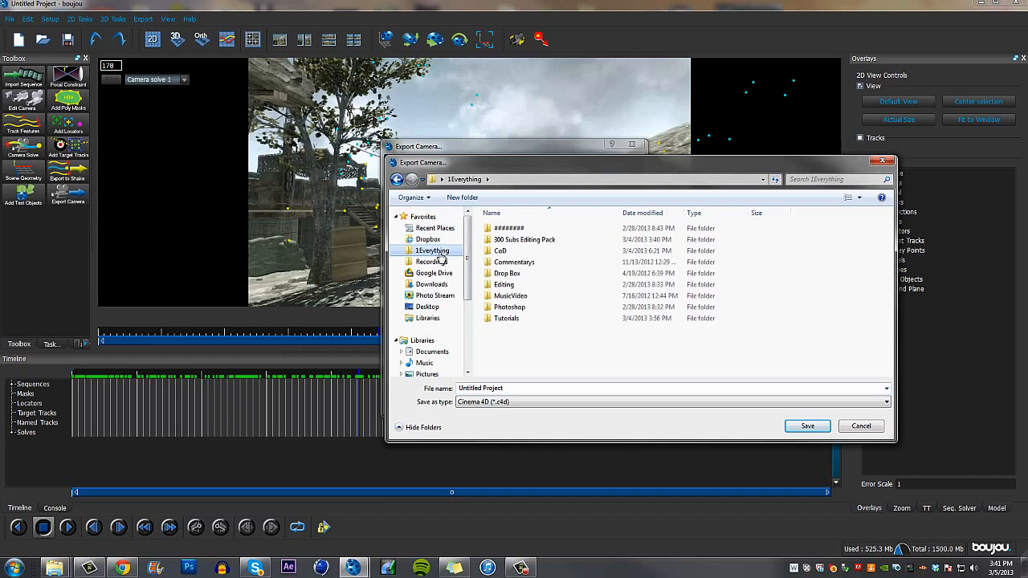
double_click(493, 318)
Create a new folder named Motion Tracking inside Tutorials and open it.
right_click(521, 274)
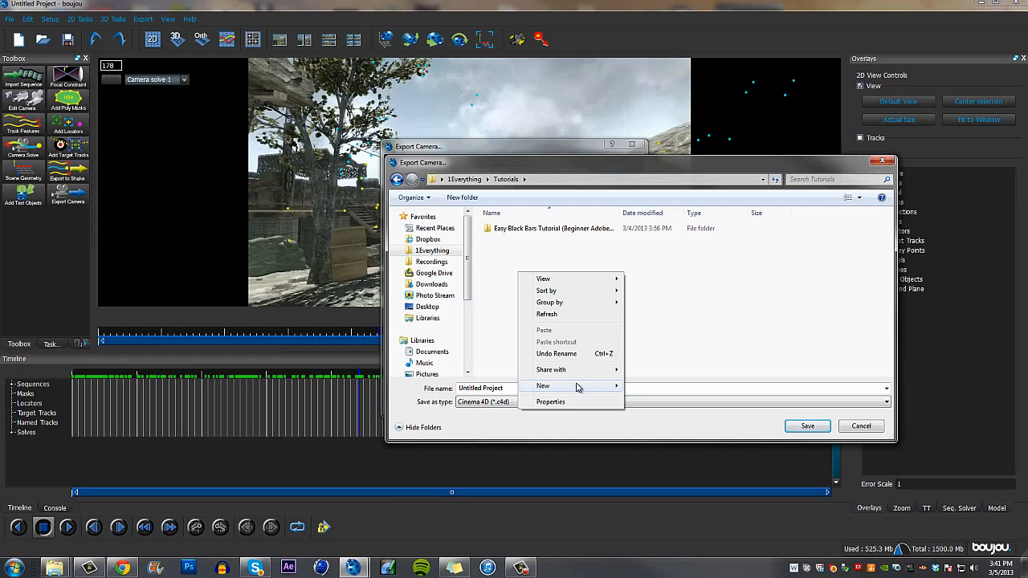
mouse_move(577, 386)
left_click(652, 387)
type("Motio")
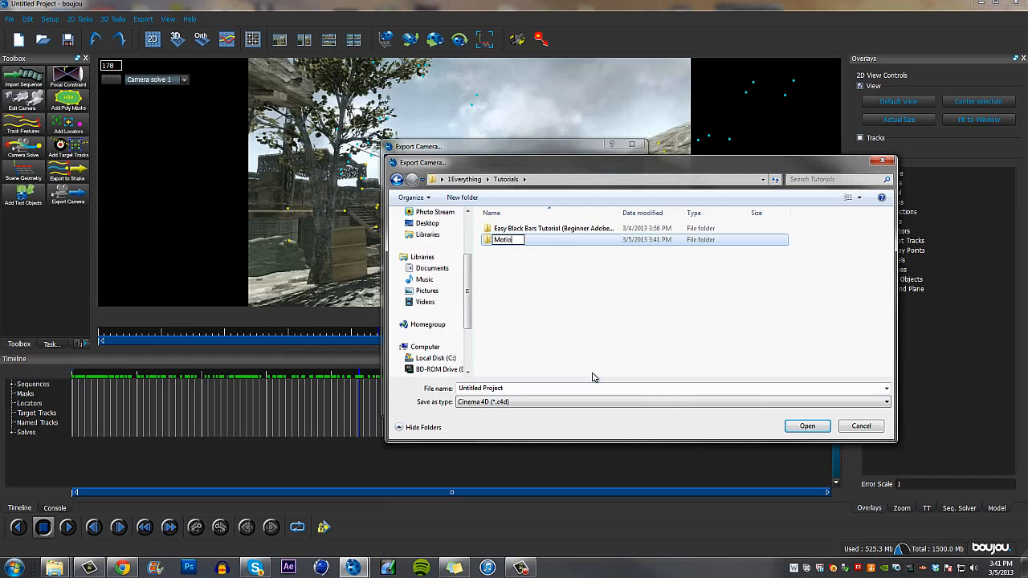
type("n Tracking")
key("Return")
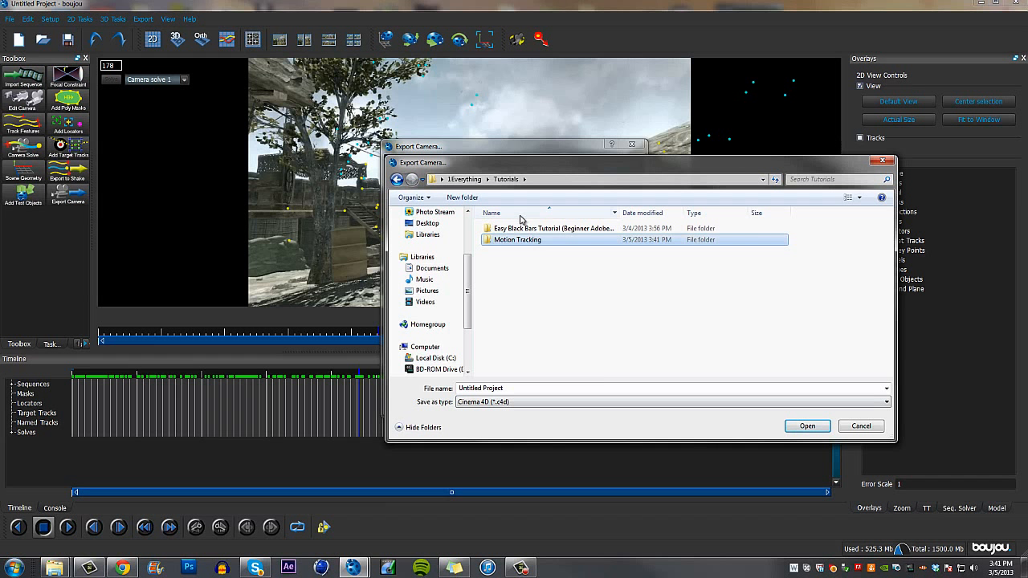
double_click(523, 240)
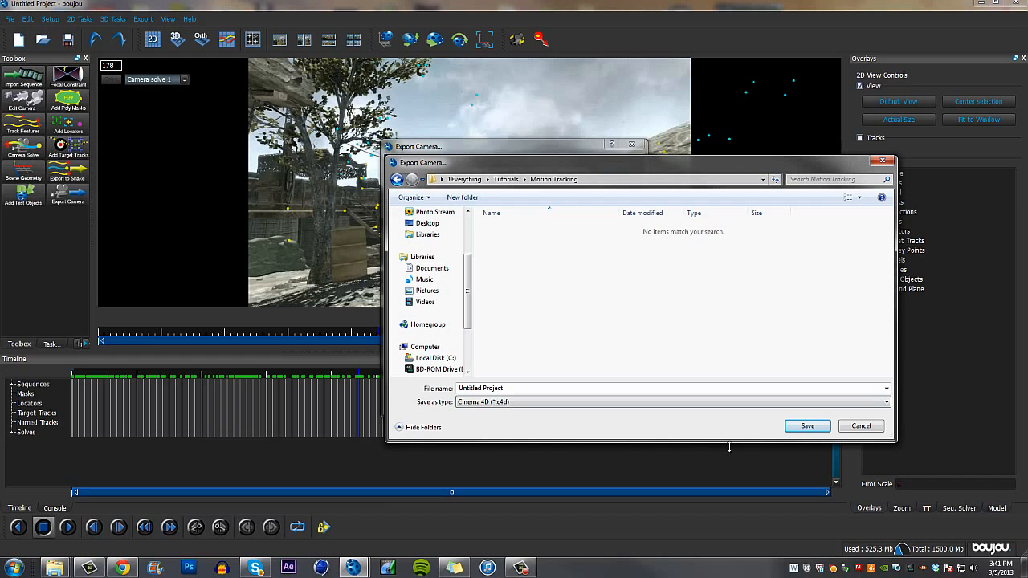
Save the camera export as Track in the Motion Tracking folder, and close boujou without saving the project.
left_click(702, 390)
type("Tr")
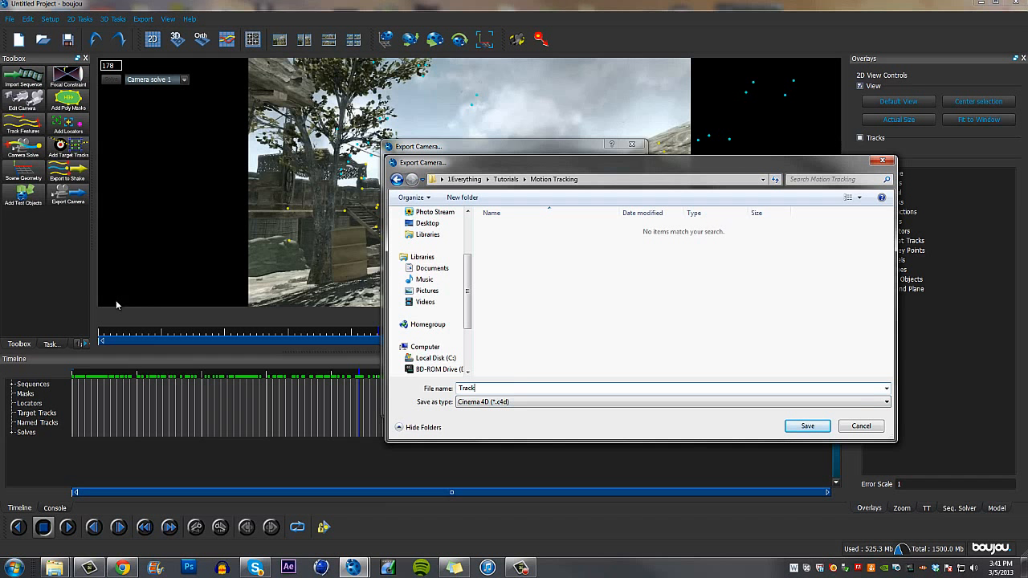
type("ack")
key("Return")
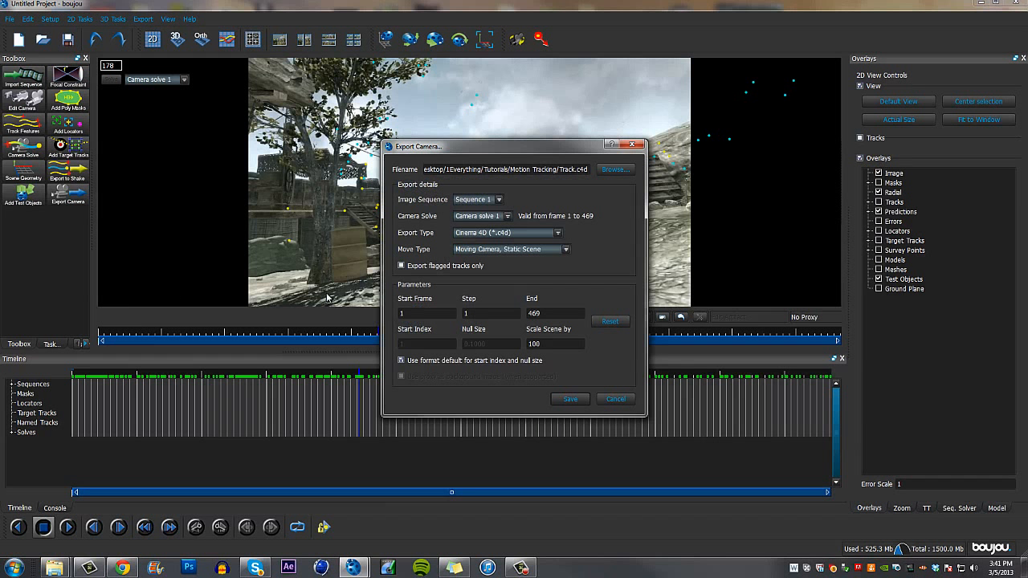
left_click(578, 404)
left_click(1015, 2)
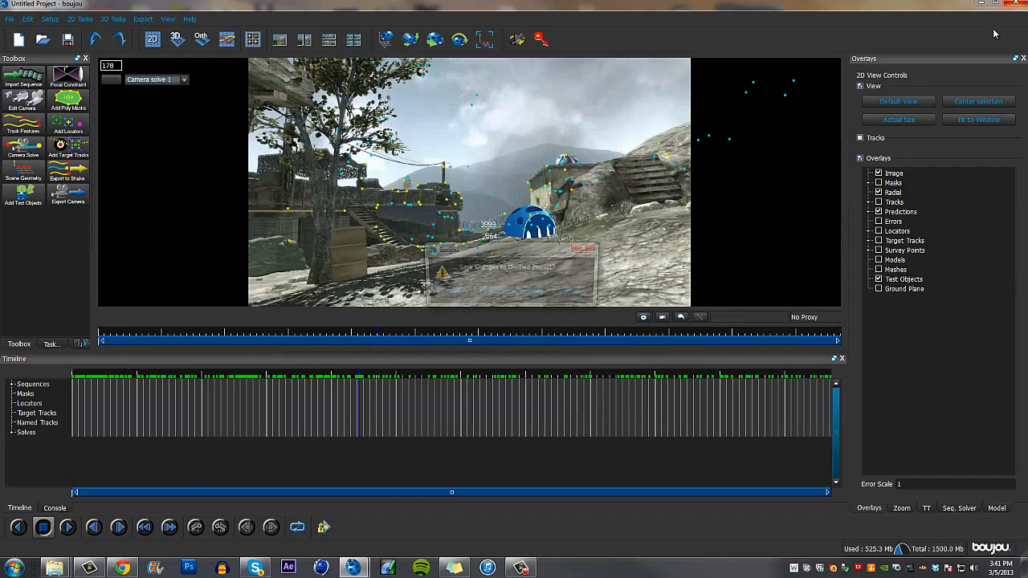
left_click(505, 294)
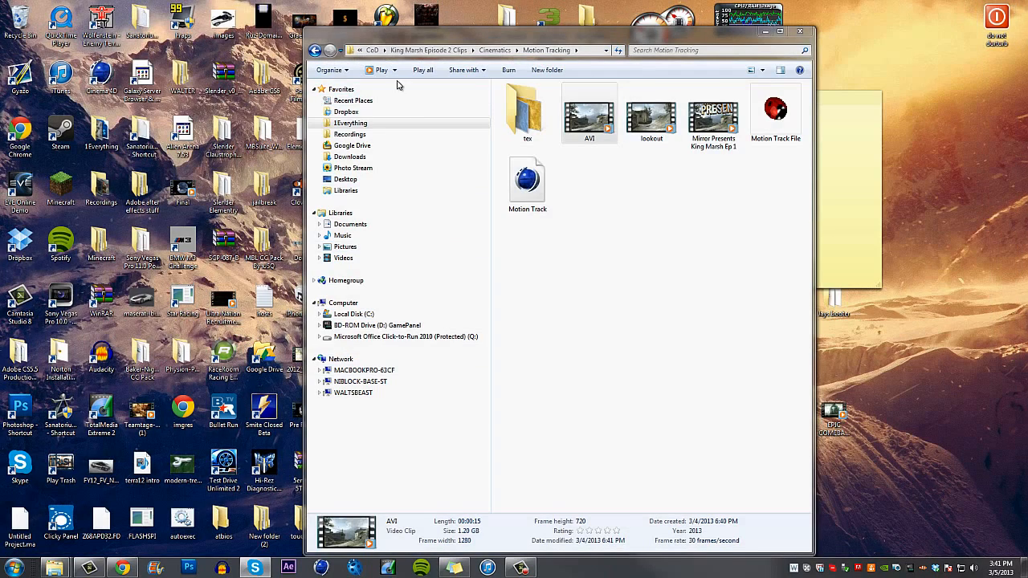
Switch to the file explorer and open the Track file from 1Everything > Tutorials > Motion Tracking in Cinema 4D.
left_click(372, 50)
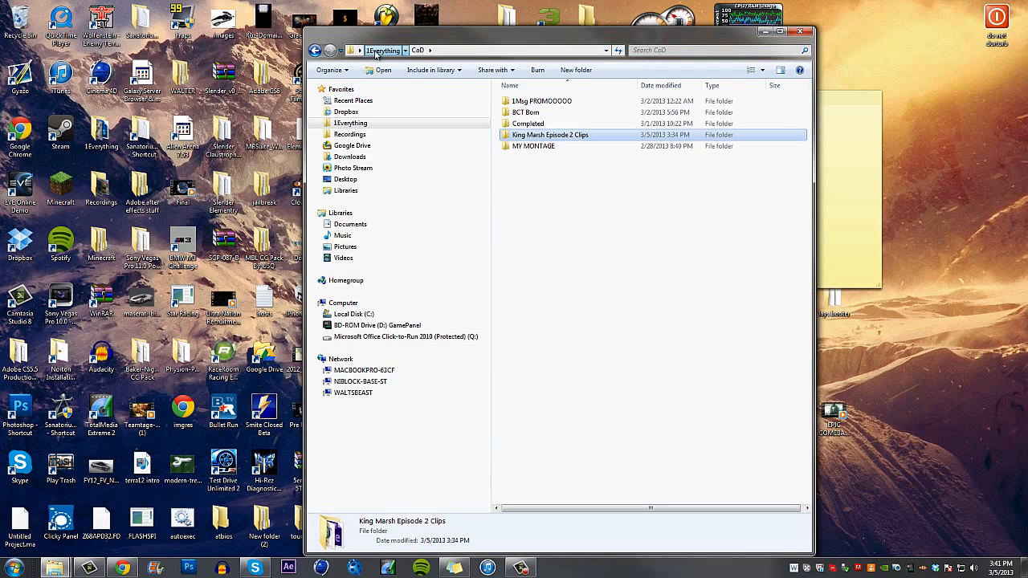
left_click(382, 49)
double_click(530, 191)
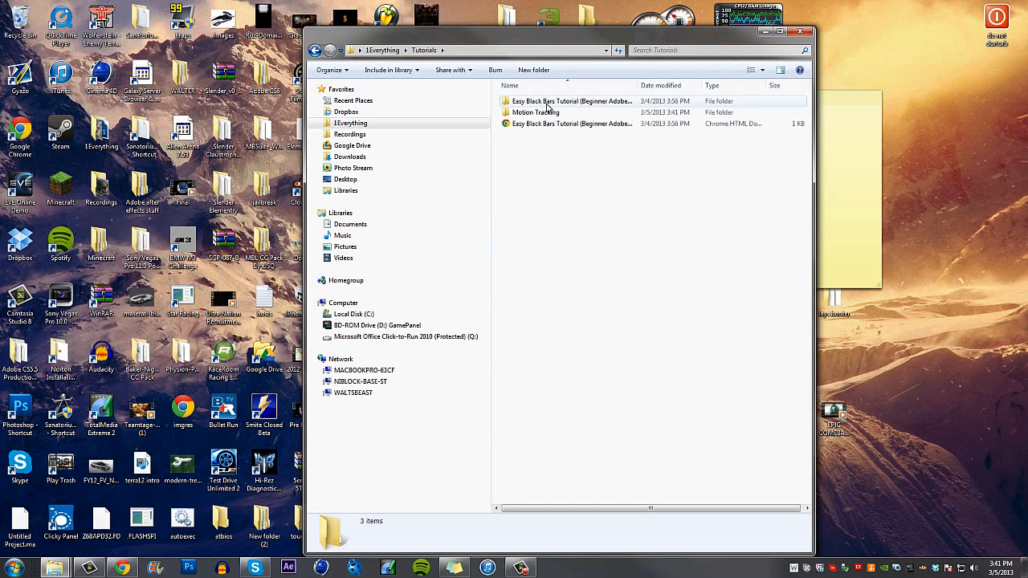
double_click(532, 113)
left_click(522, 103)
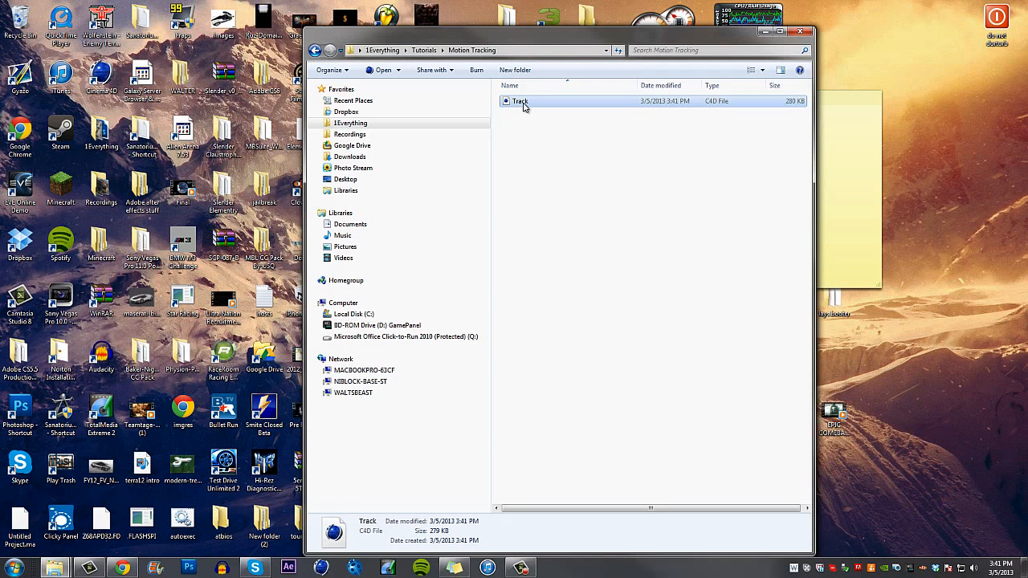
double_click(522, 103)
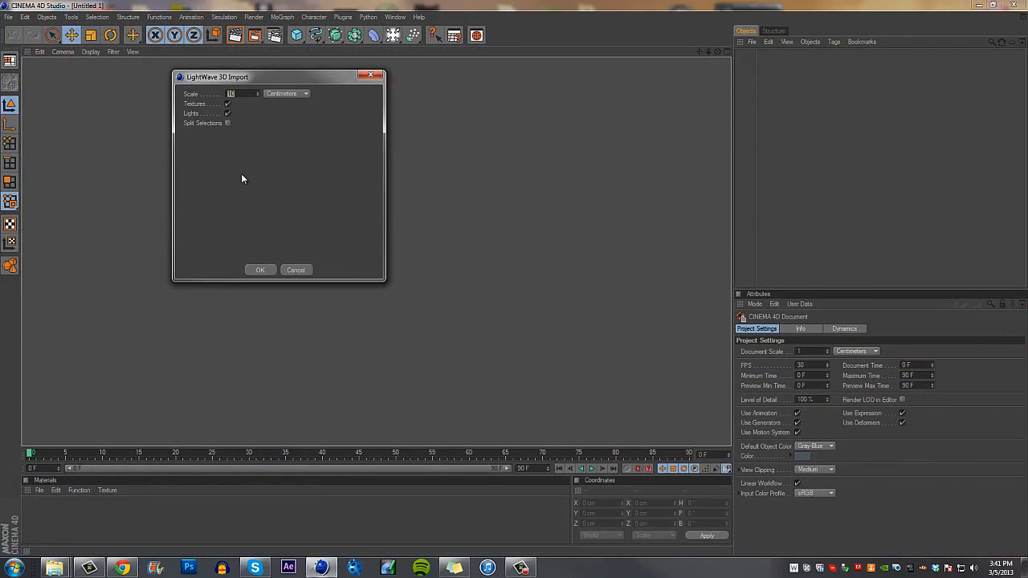
Accept the LightWave 3D import settings, move to the end of the timeline and extend its preview range to 469 F.
left_click(259, 270)
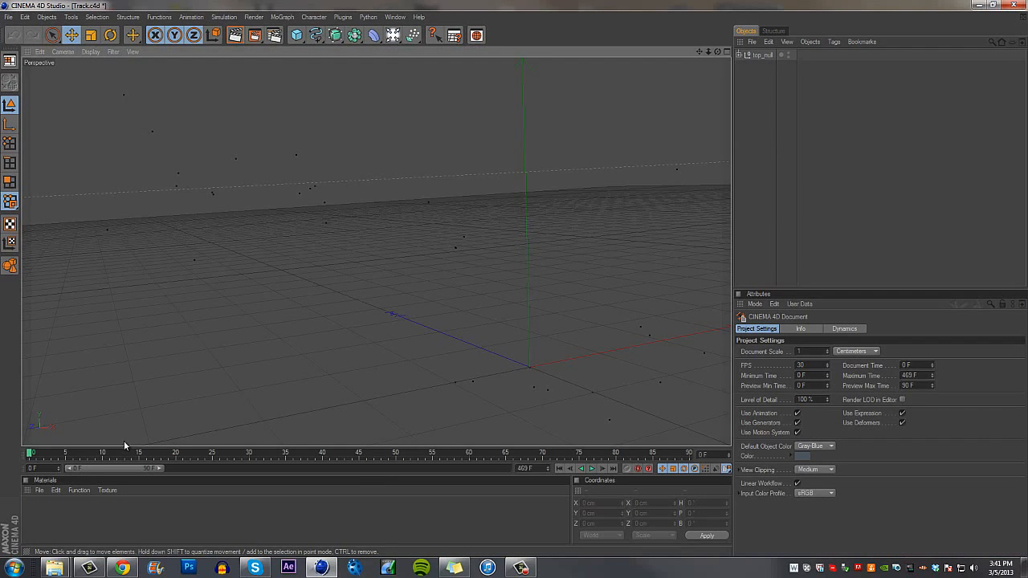
left_click_drag(38, 455, 632, 446)
left_click_drag(161, 467, 818, 426)
Create a new material and start loading an image as its Color channel texture.
double_click(53, 520)
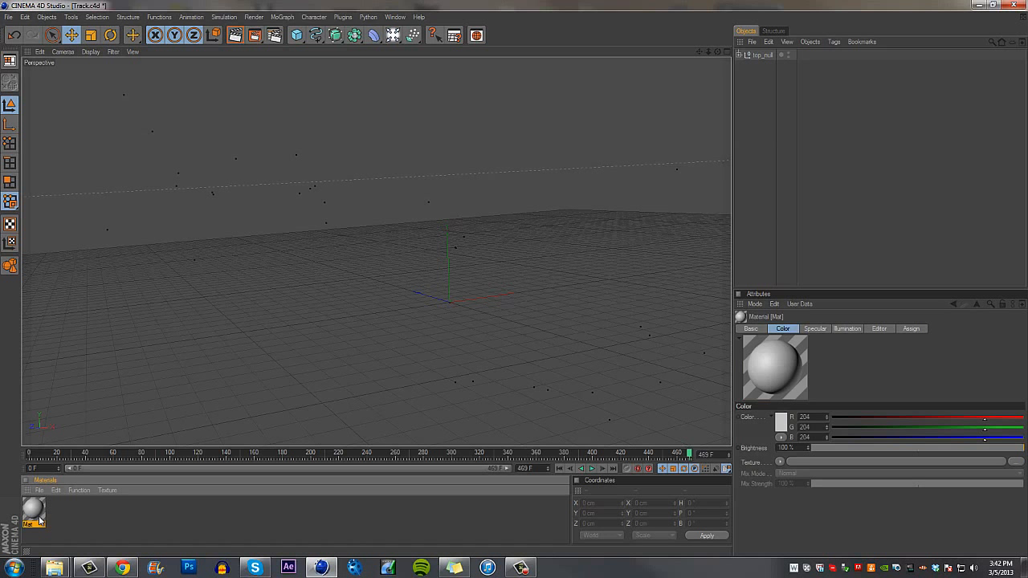
double_click(33, 510)
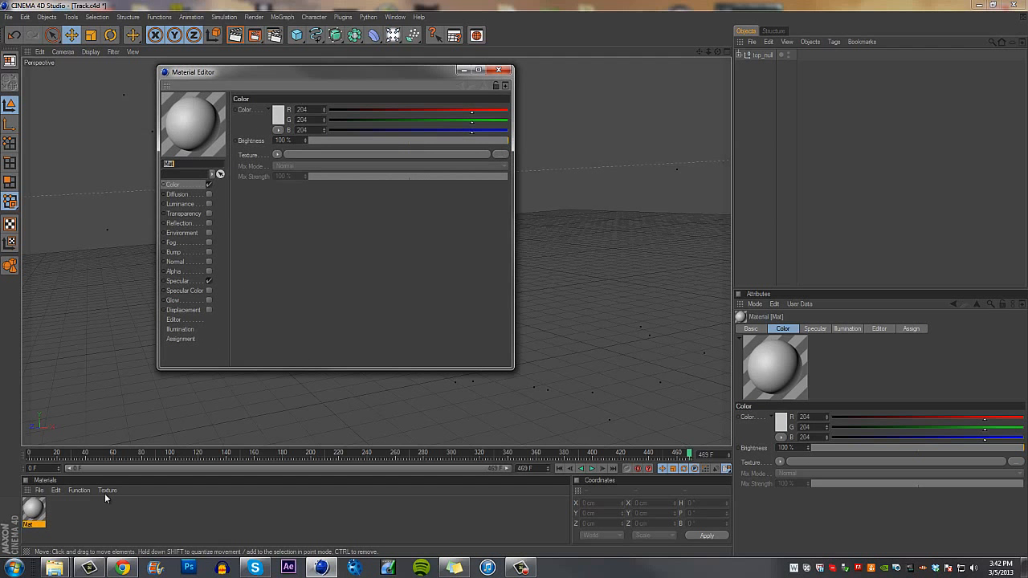
left_click(277, 154)
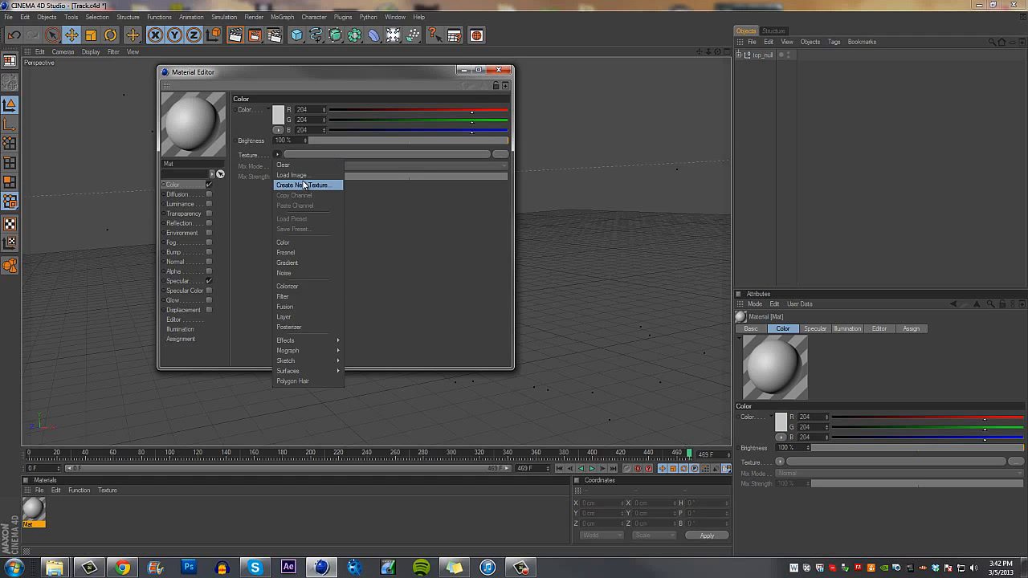
left_click(309, 176)
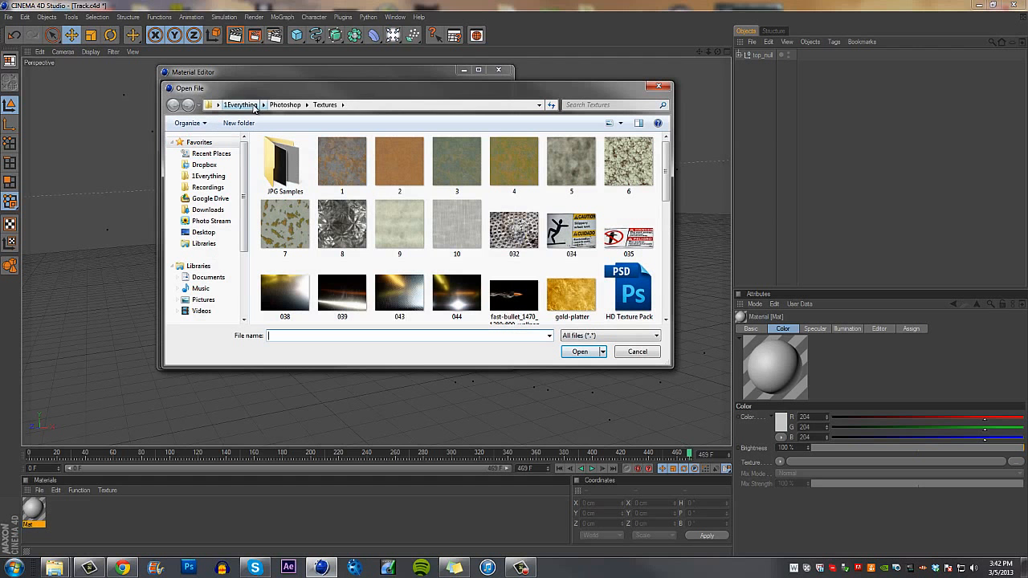
Load the AVI clip from the Cinematics > Motion Tracking folder as the material's color texture.
left_click(240, 104)
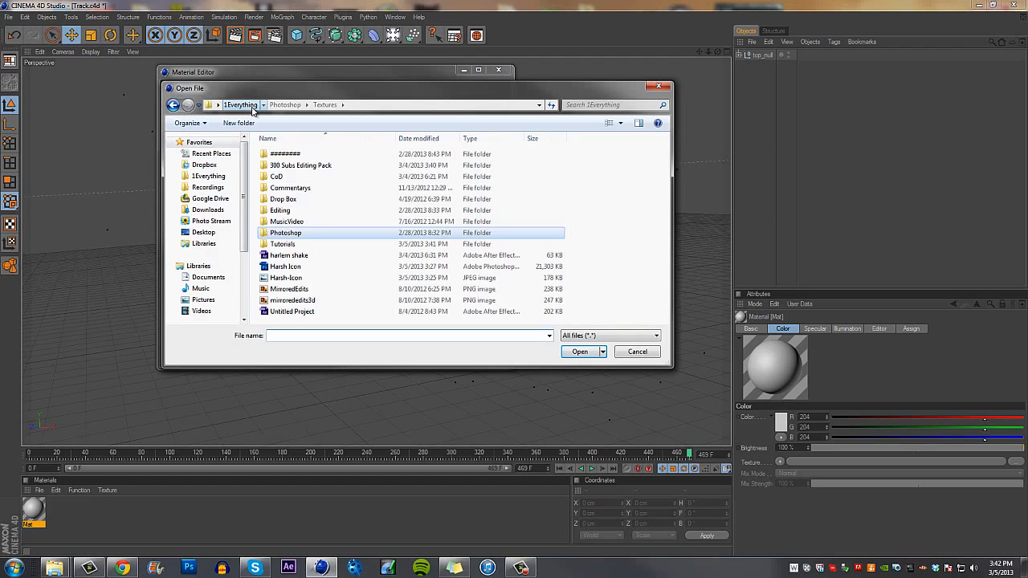
double_click(276, 176)
double_click(293, 187)
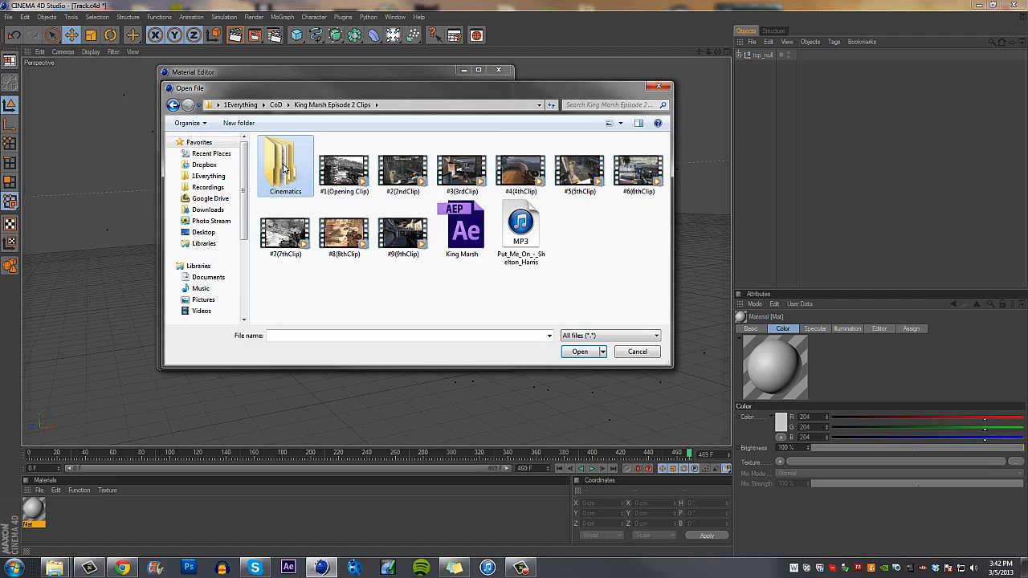
double_click(287, 167)
double_click(287, 164)
left_click(366, 178)
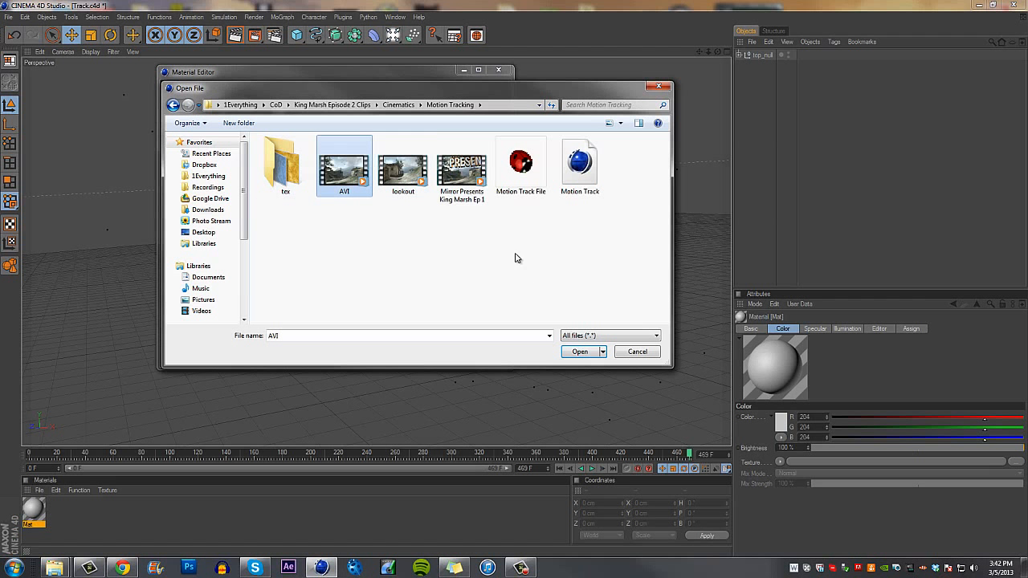
left_click(579, 352)
left_click(529, 319)
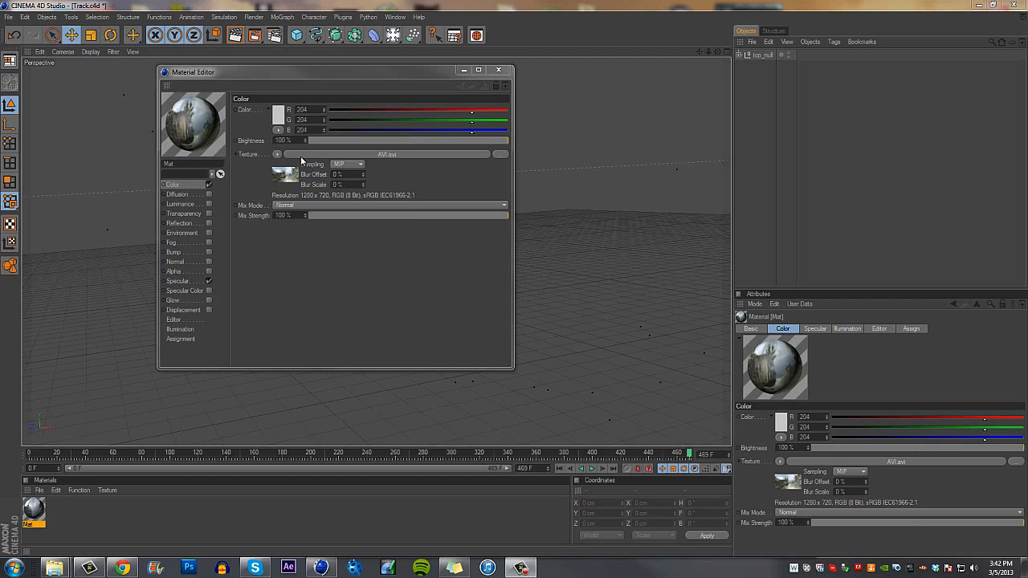
Calculate the movie timing in the AVI texture's animation settings and close the Material Editor.
left_click(300, 155)
left_click(304, 97)
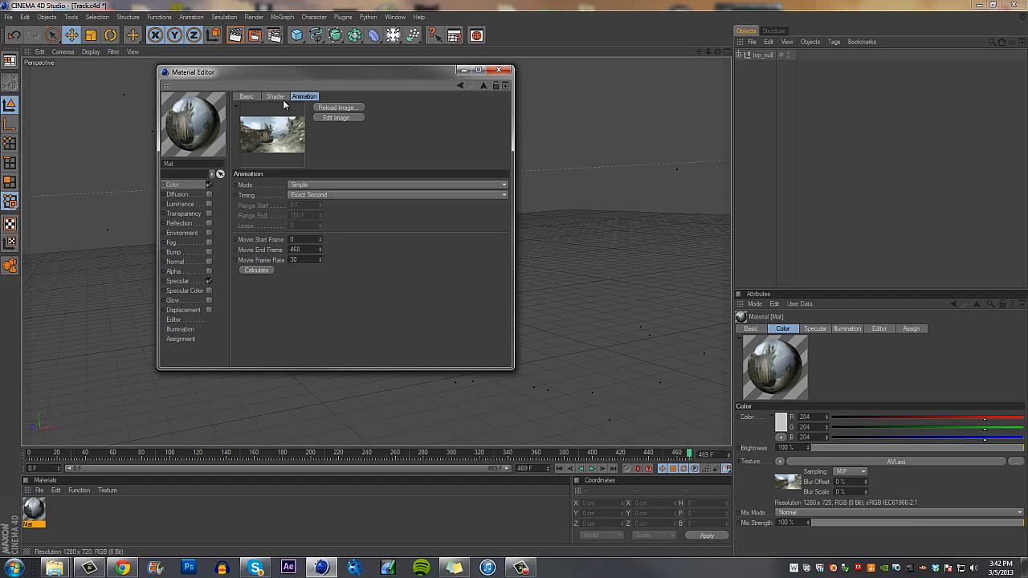
left_click(282, 97)
left_click(302, 96)
left_click(248, 270)
left_click(498, 72)
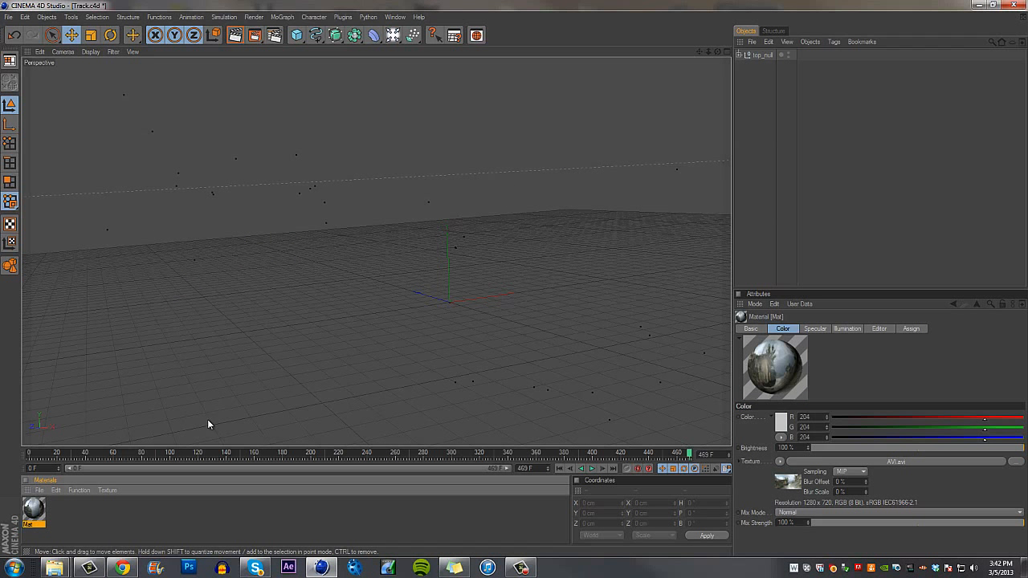
Add a Background object to the scene and apply the video material to it.
left_click(392, 35)
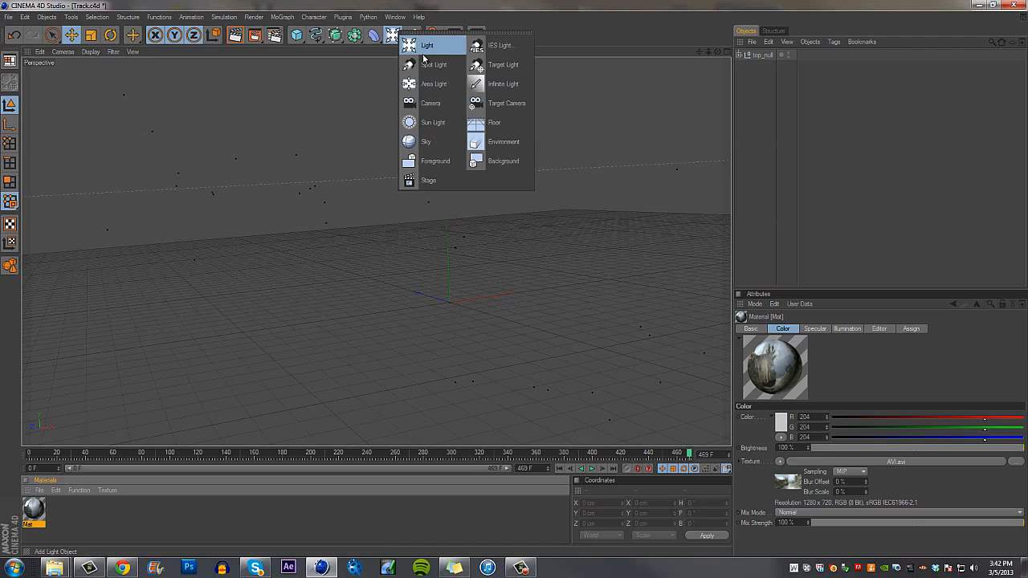
left_click(500, 160)
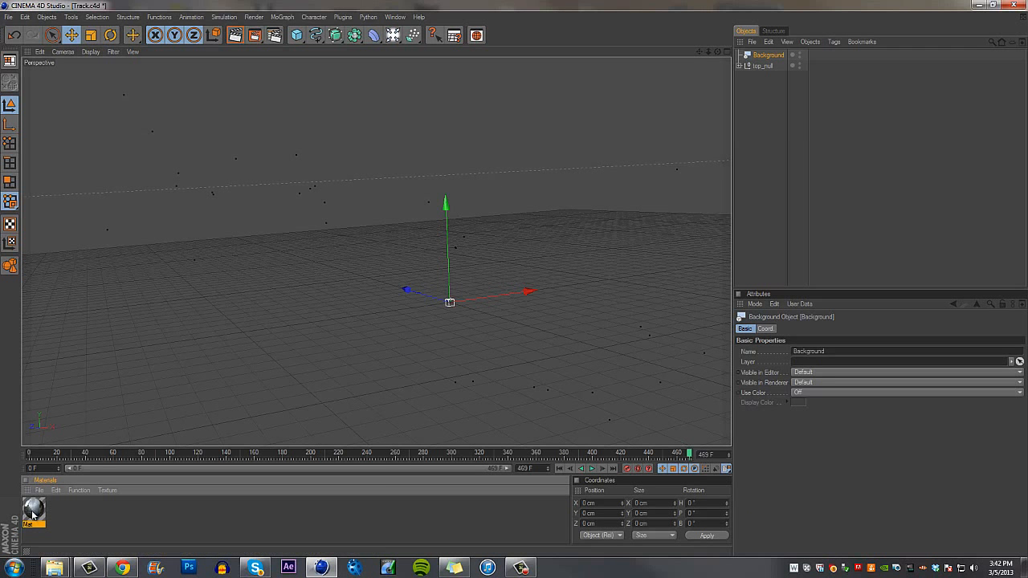
left_click_drag(769, 58, 769, 57)
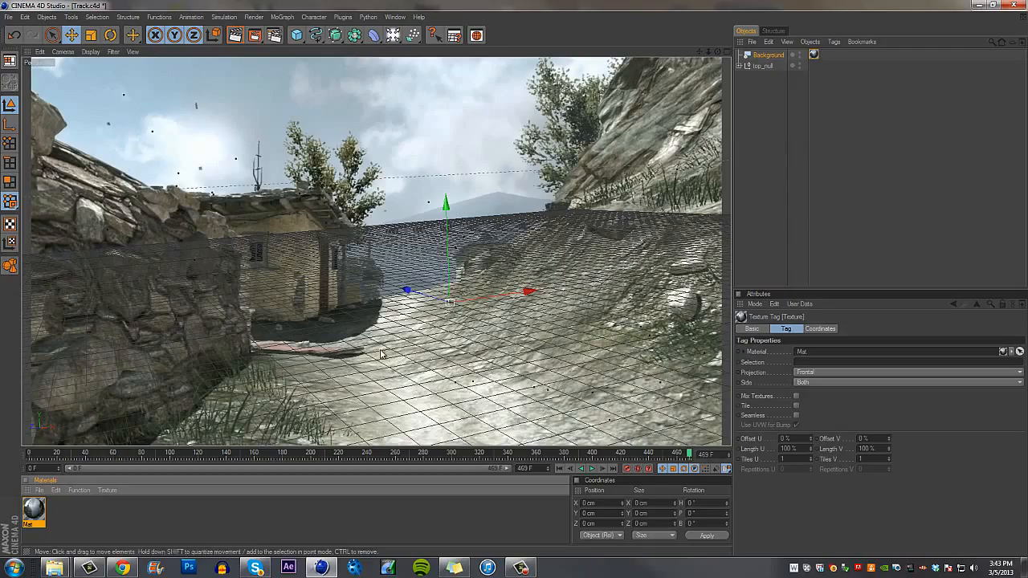
Go to frame 103 of the timeline and add a MoText object to the scene.
left_click_drag(33, 455, 174, 402)
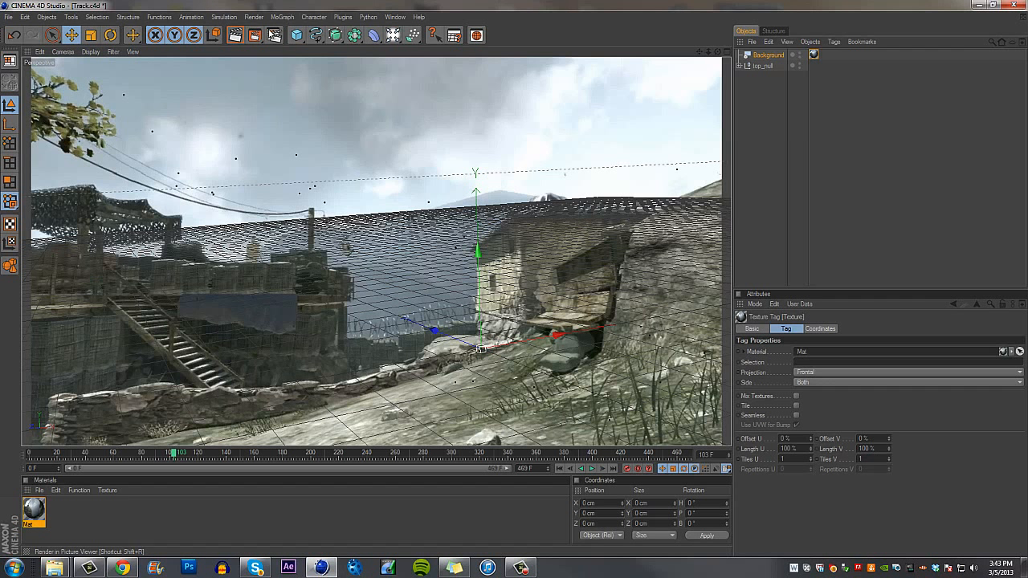
left_click(292, 19)
left_click(298, 133)
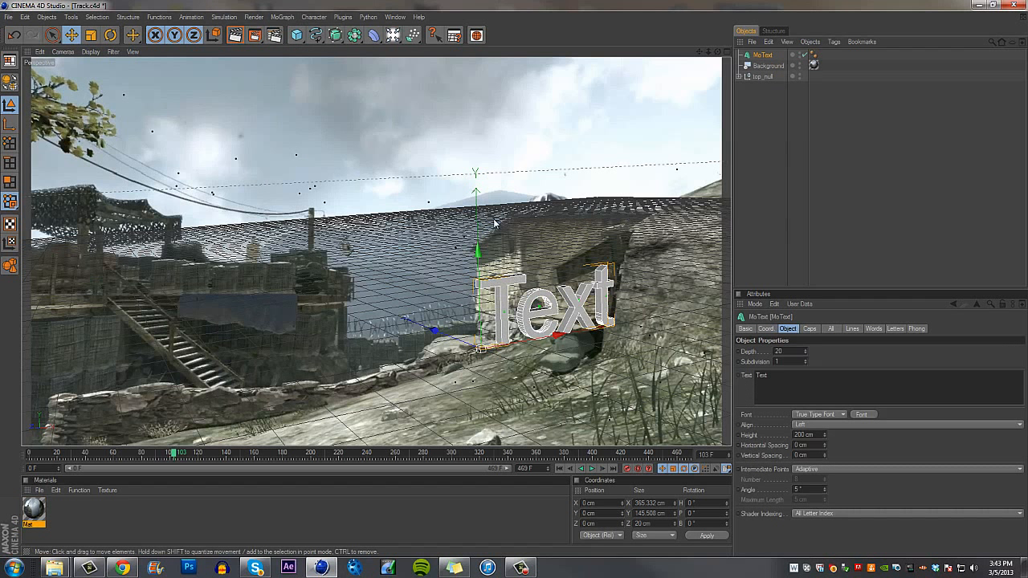
Move the MoText to about X -247, Y 165, Z 111 cm and rotate its heading to about -19.6°.
left_click_drag(520, 341, 471, 344)
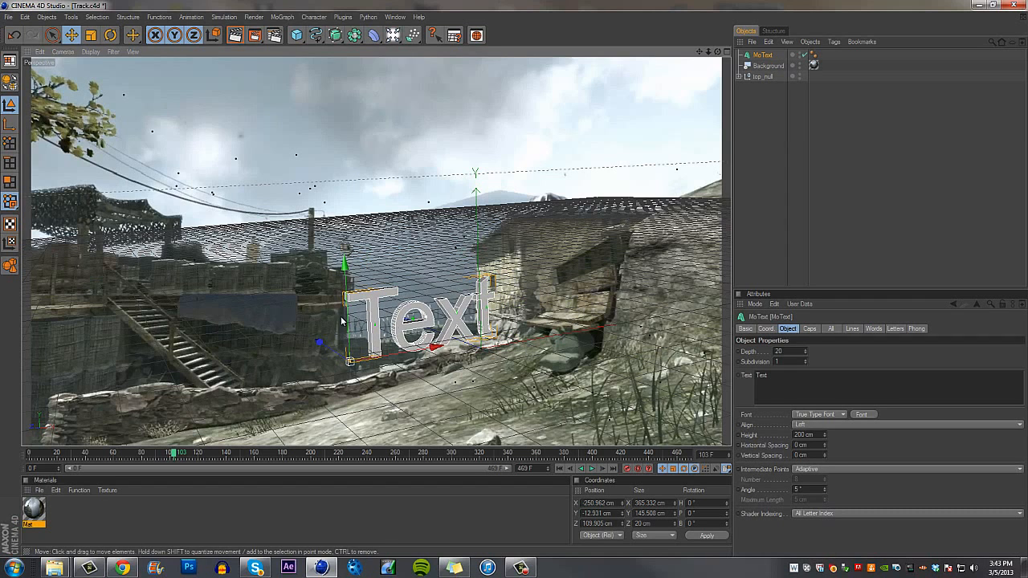
left_click_drag(341, 321, 345, 233)
left_click(110, 35)
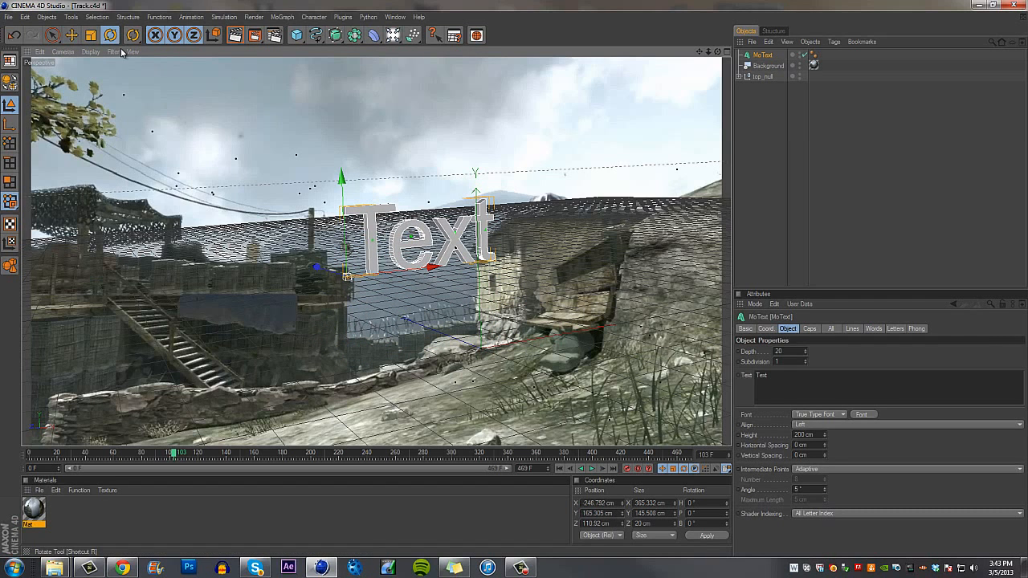
left_click_drag(356, 286, 324, 288)
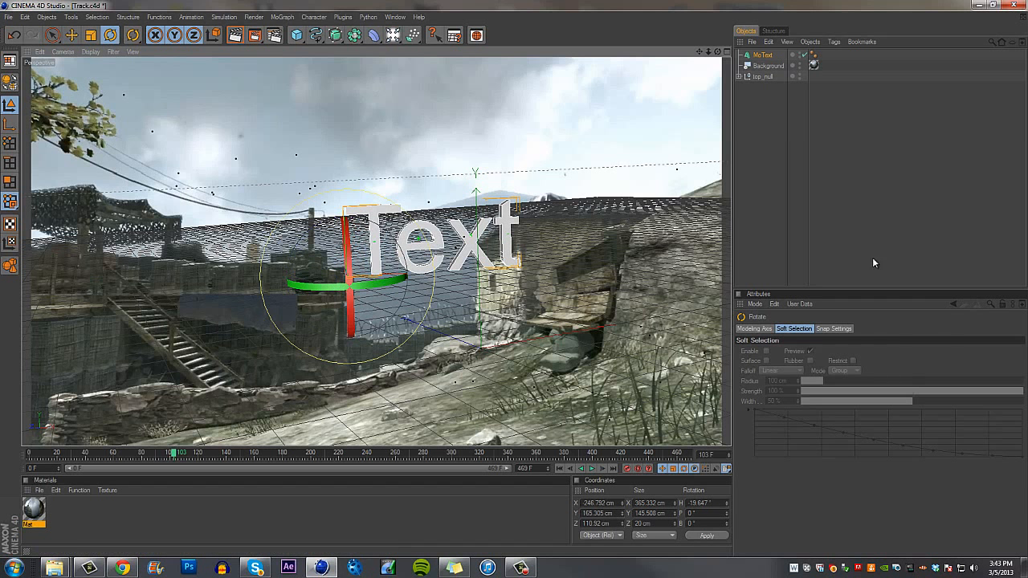
Change the MoText's wording to TUT in Bebas Regular and scale it up to about 449 by 265 cm.
left_click(759, 55)
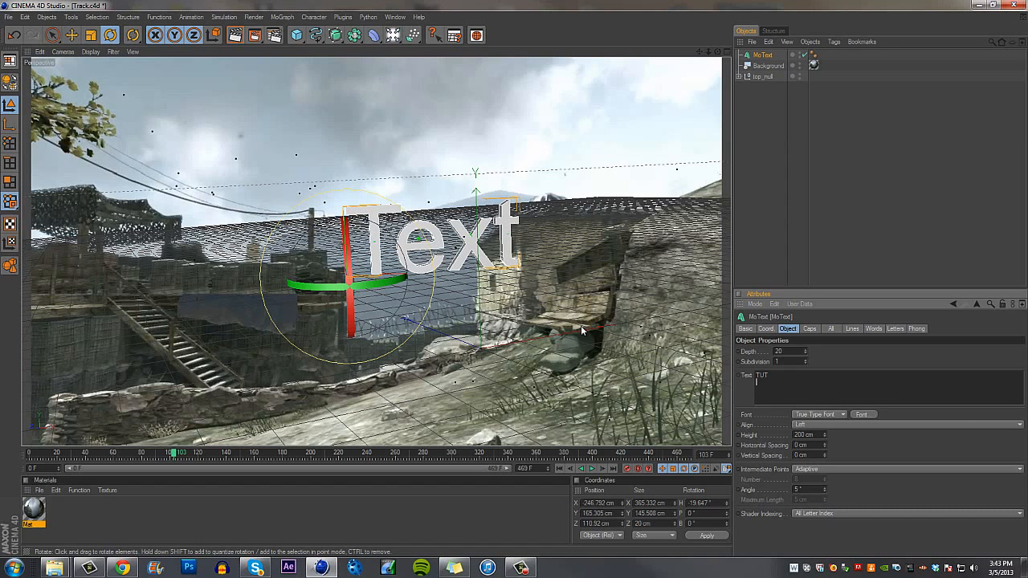
left_click(858, 415)
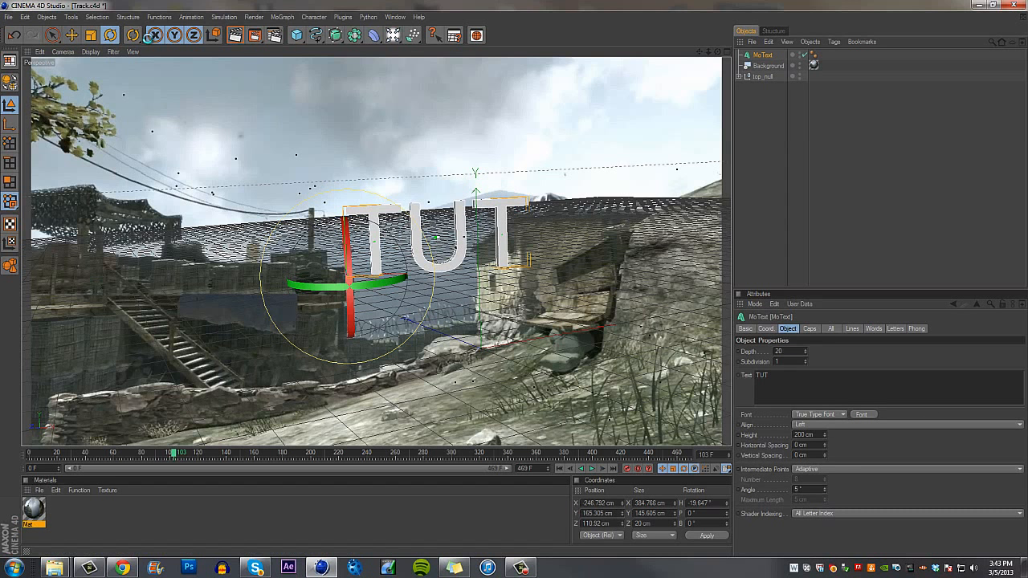
type("beb")
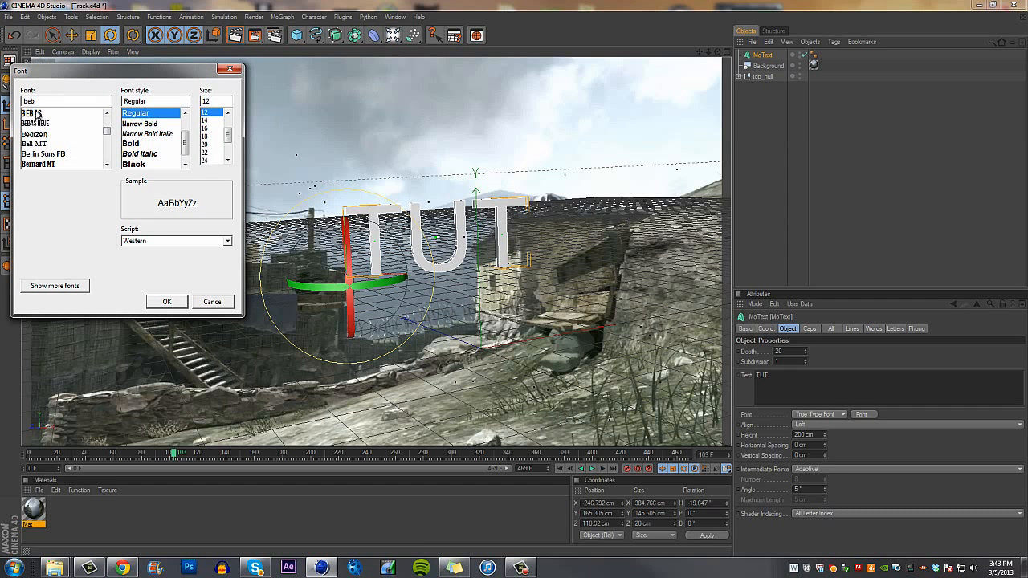
left_click(36, 115)
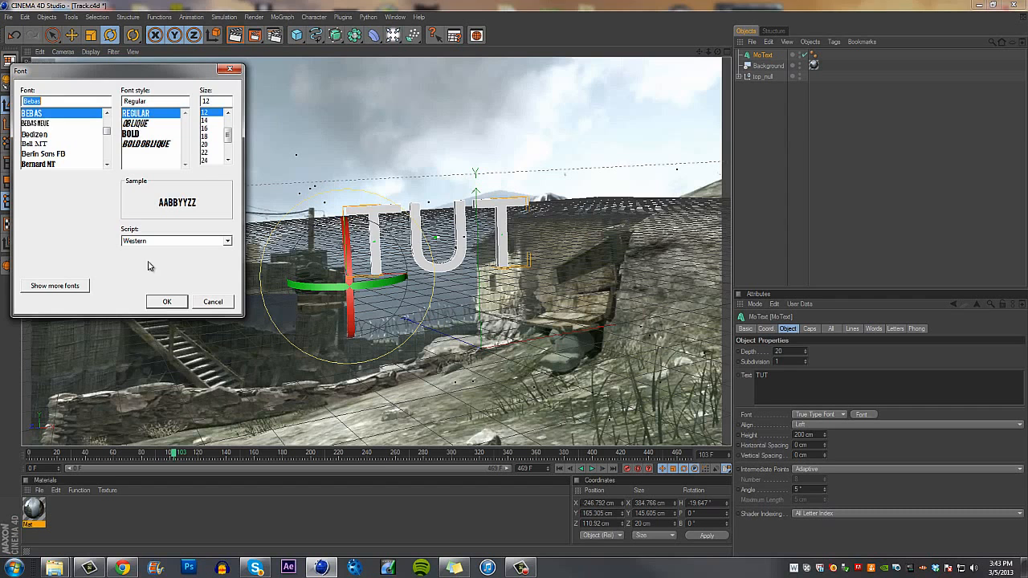
left_click(167, 302)
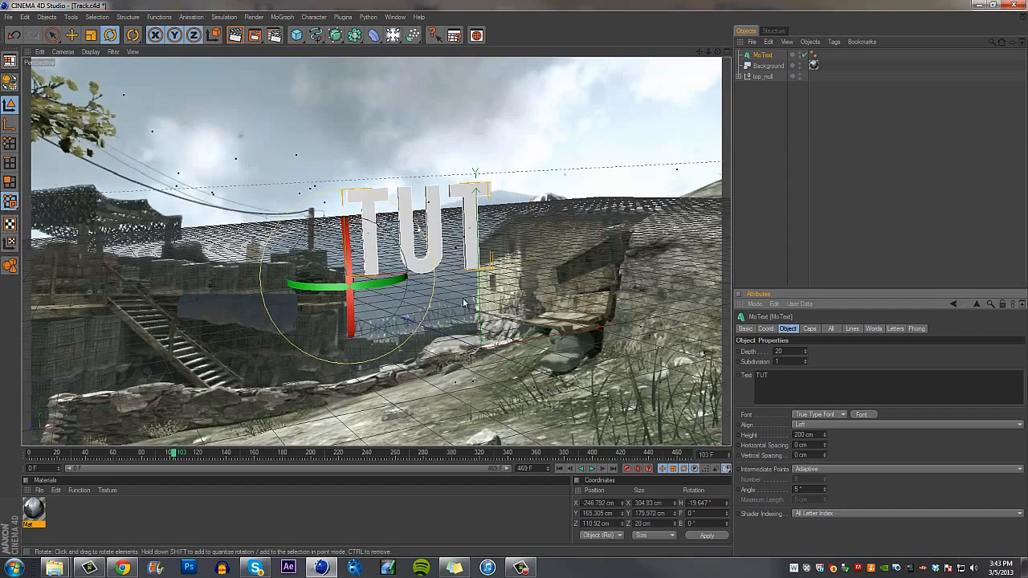
left_click(90, 35)
left_click_drag(371, 251, 482, 240)
Create a new material with its color brightness lowered to 56% and apply it to the MoText.
double_click(65, 518)
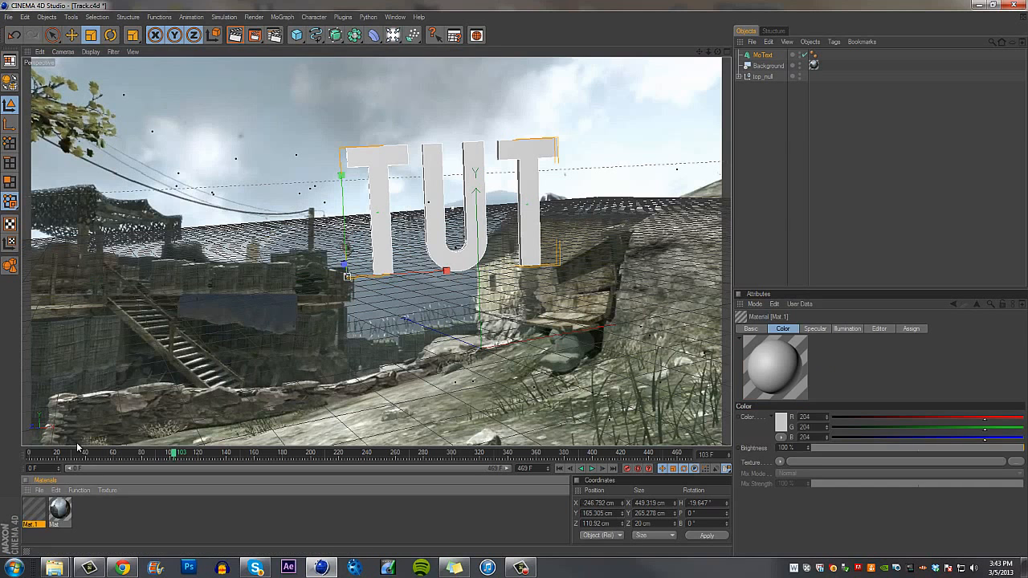
double_click(34, 510)
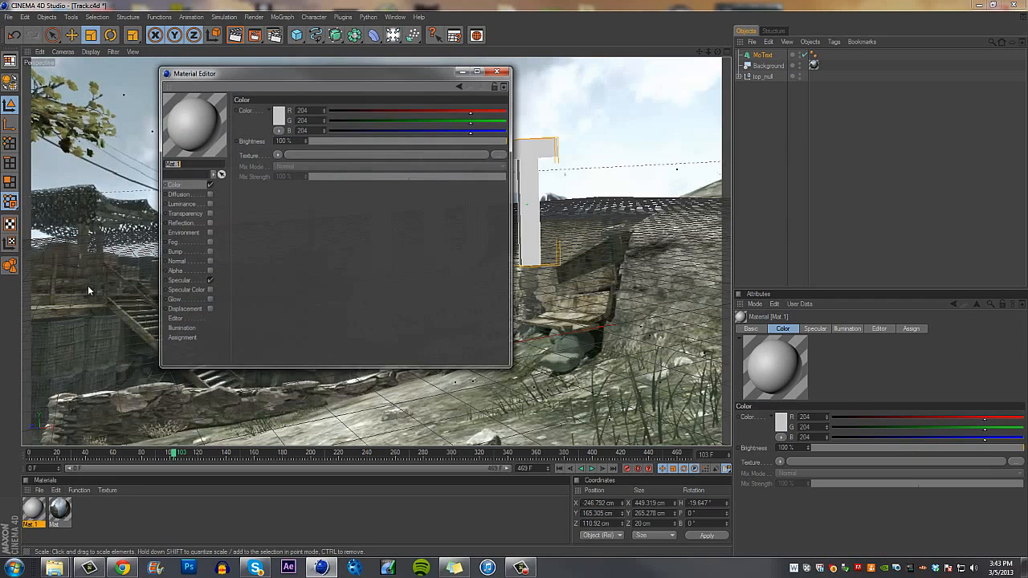
left_click_drag(315, 139, 420, 140)
left_click(499, 70)
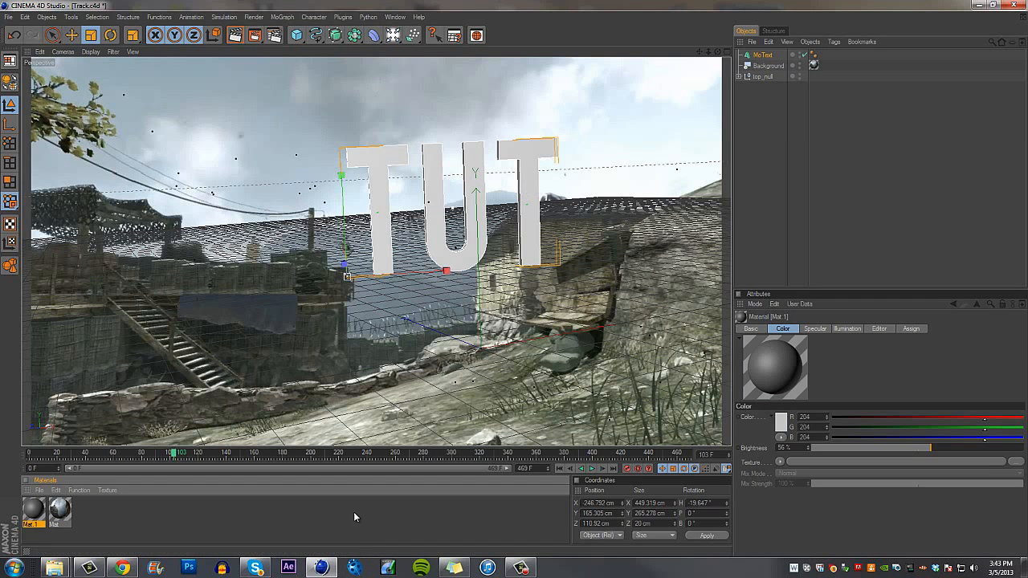
left_click_drag(777, 56, 777, 57)
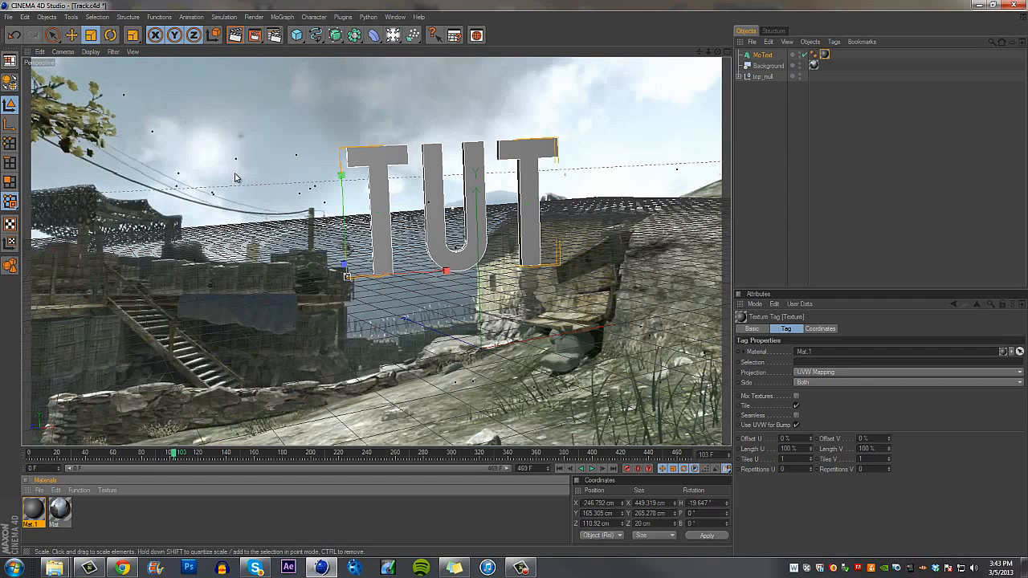
Move the TUT text closer to the camera and sideways, to about X -490, Y 165, Z -37 cm.
key("e")
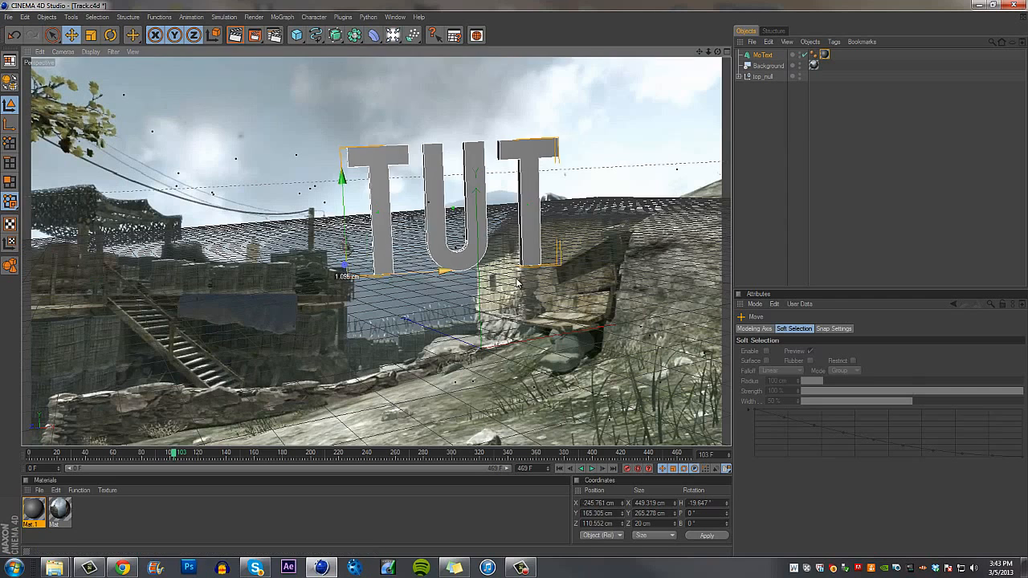
left_click_drag(335, 274, 507, 299)
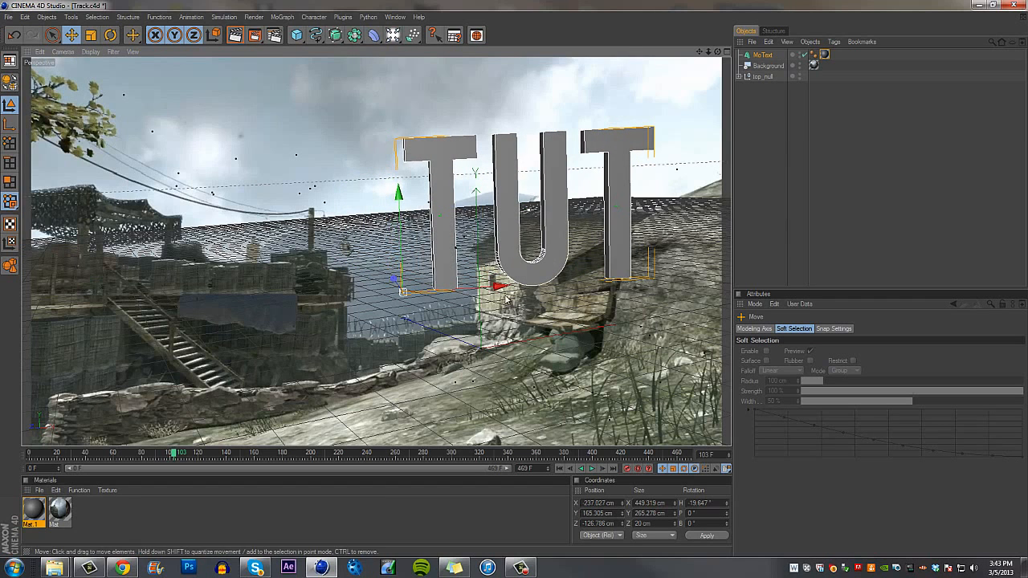
left_click_drag(450, 279, 293, 290)
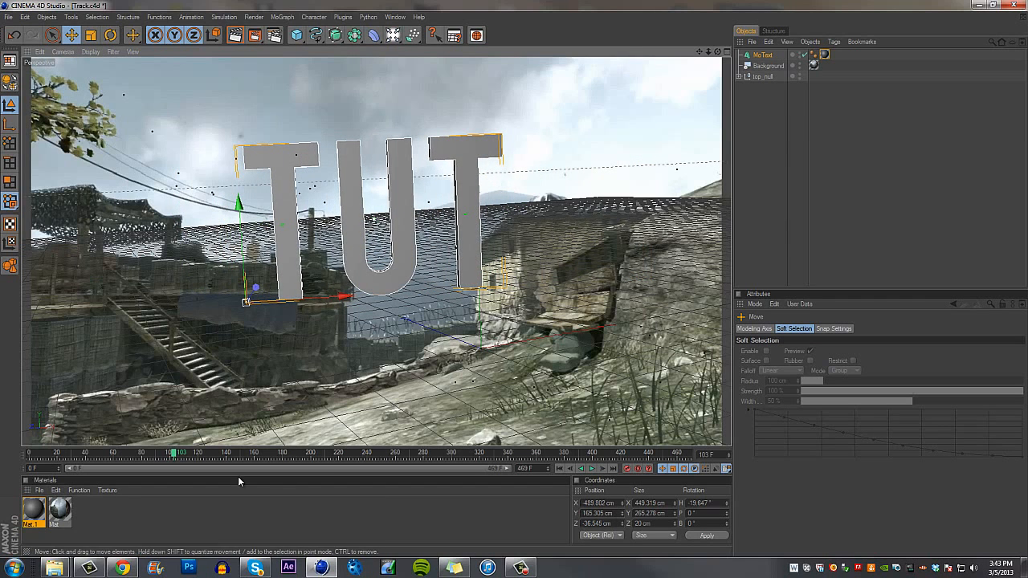
Scrub through the timeline to check how the TUT text sticks to the tracked footage.
left_click_drag(170, 453, 831, 424)
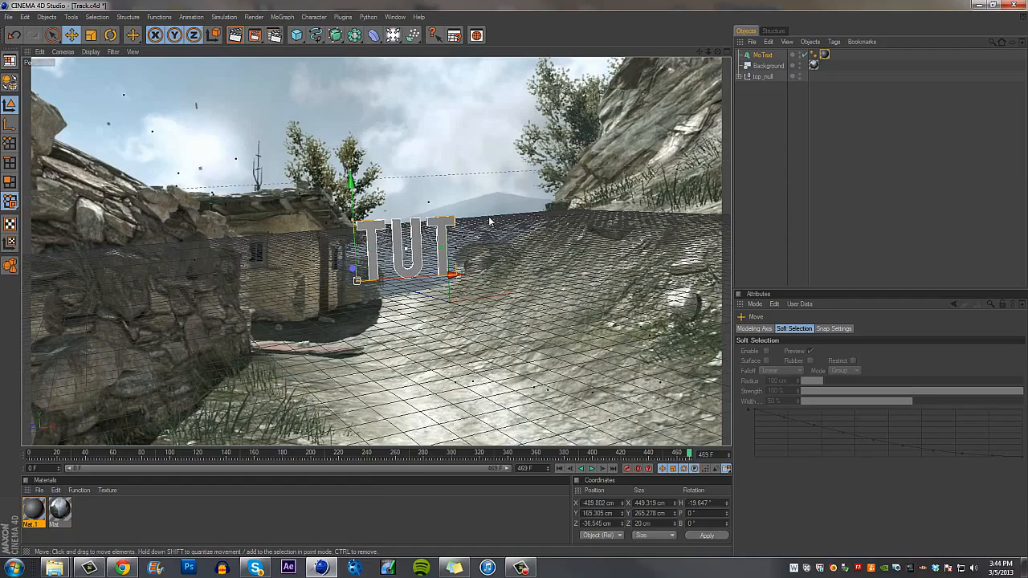
left_click_drag(417, 455, 446, 386)
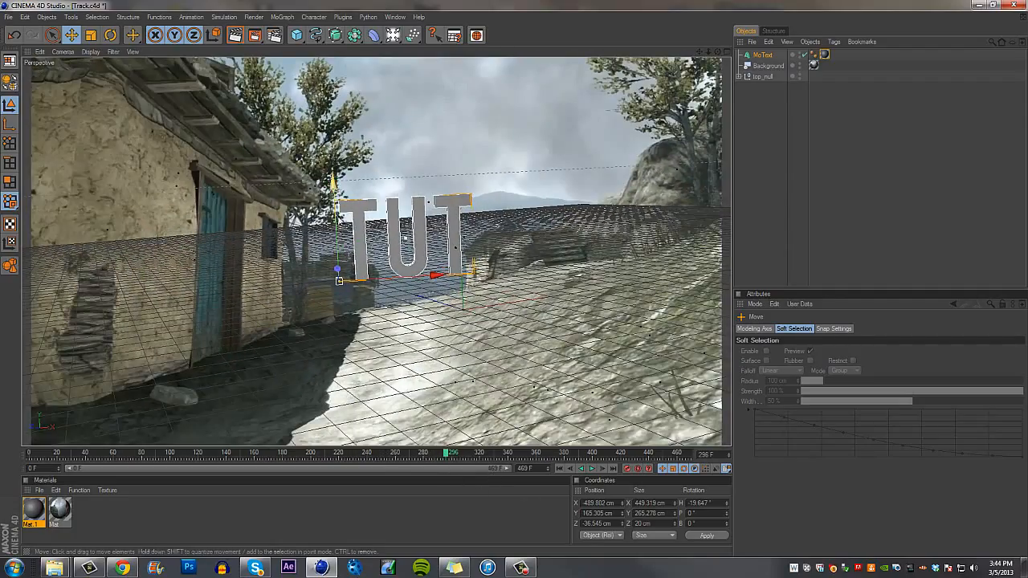
left_click_drag(446, 452, 513, 456)
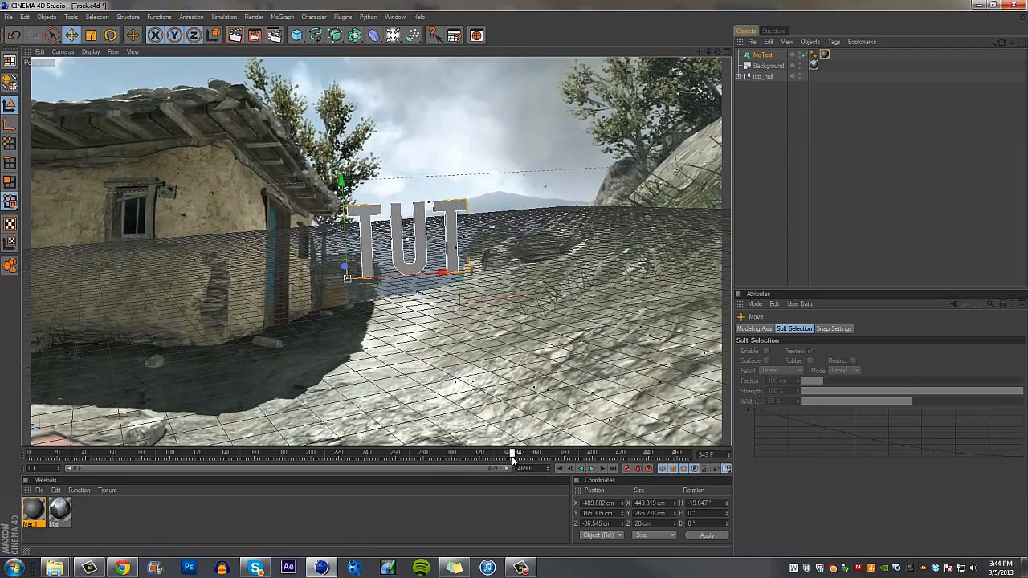
Quit Cinema 4D without saving the changes to Track.c4d.
left_click(1012, 4)
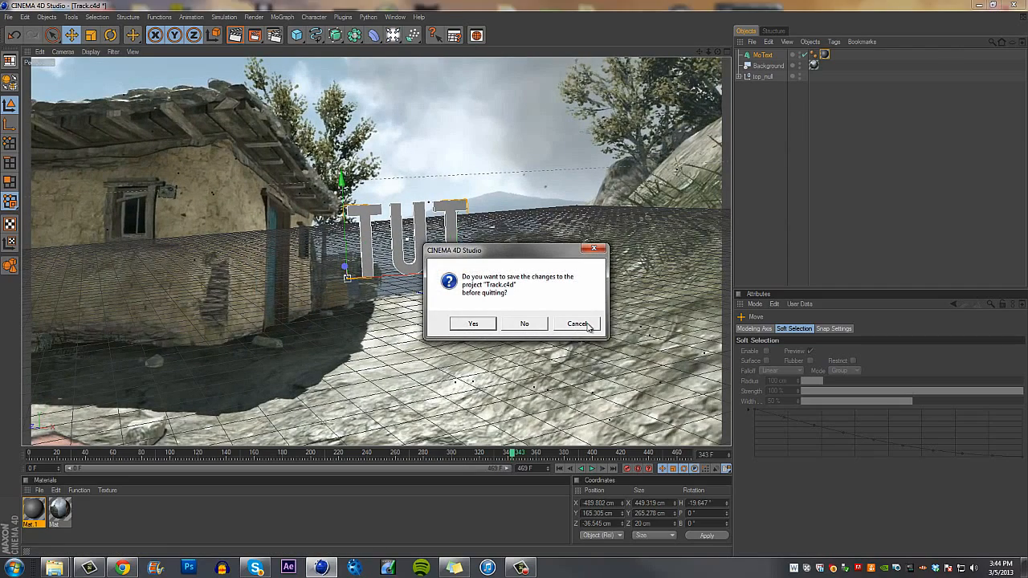
left_click(539, 327)
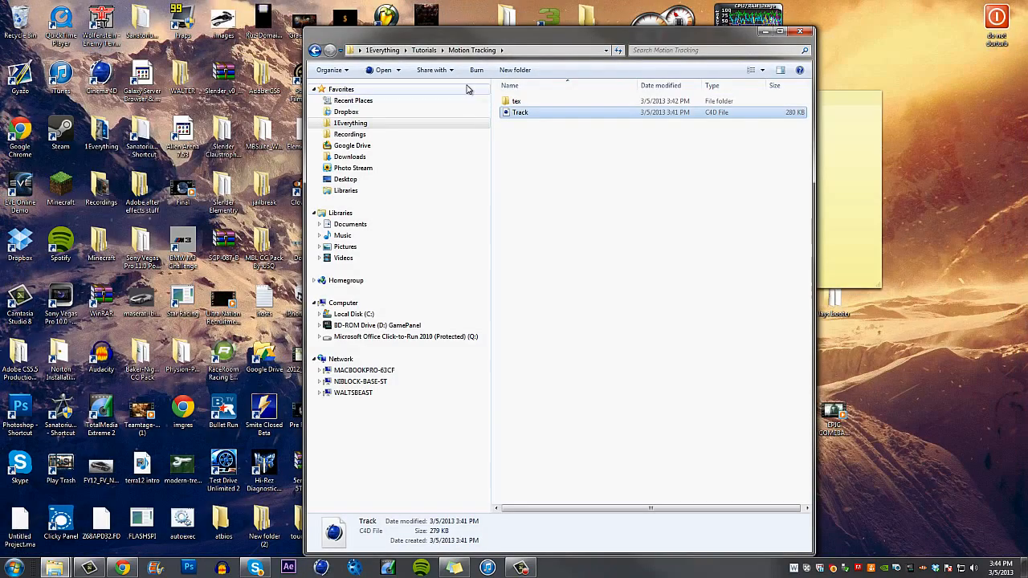
In 1Everything, browse to CoD > King Marsh Episode 2 Clips > Cinematics > Motion Tracking, watch the Mirror Presents King Marsh Ep 1 video, and close the player.
left_click(396, 51)
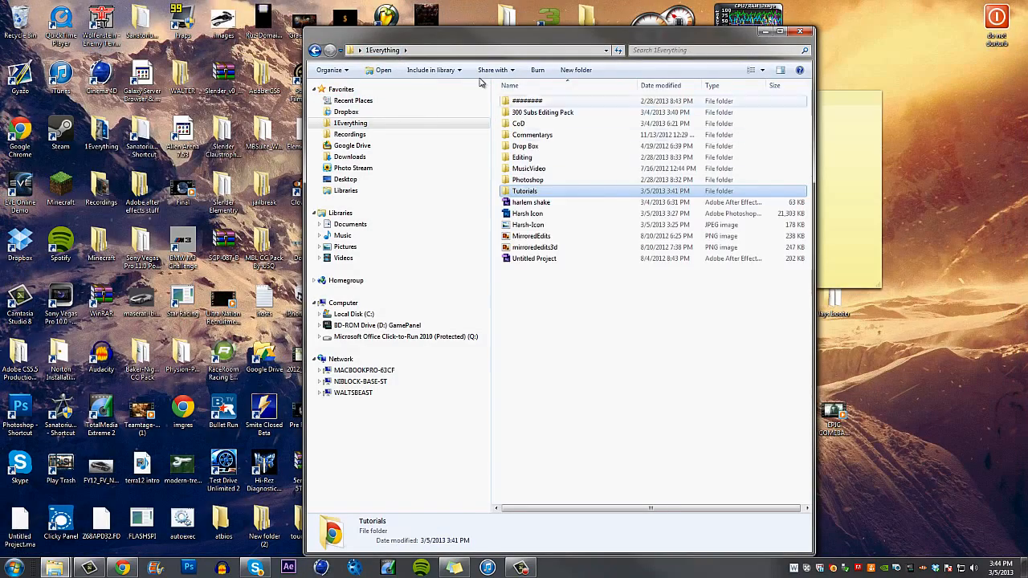
double_click(534, 124)
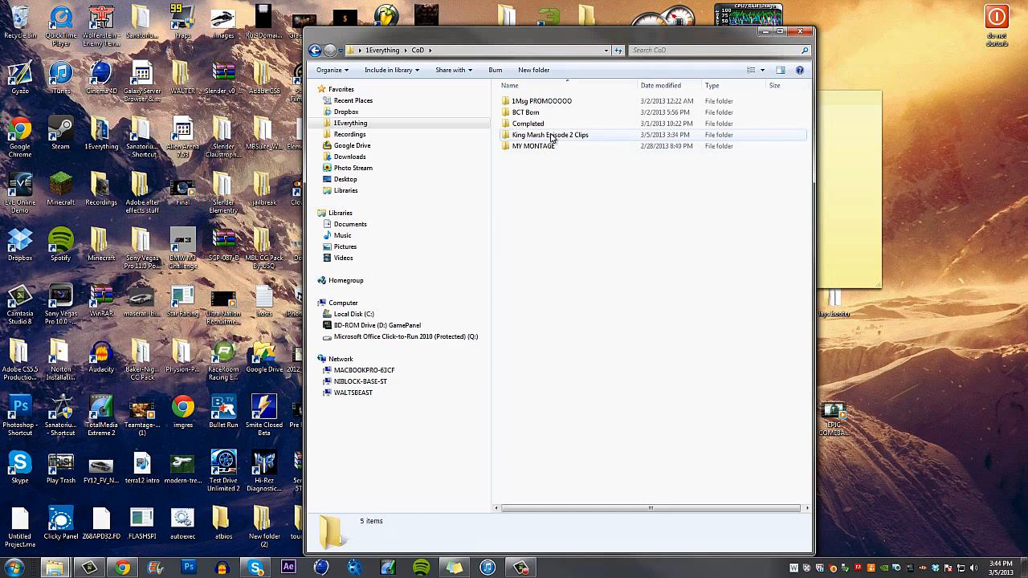
double_click(551, 135)
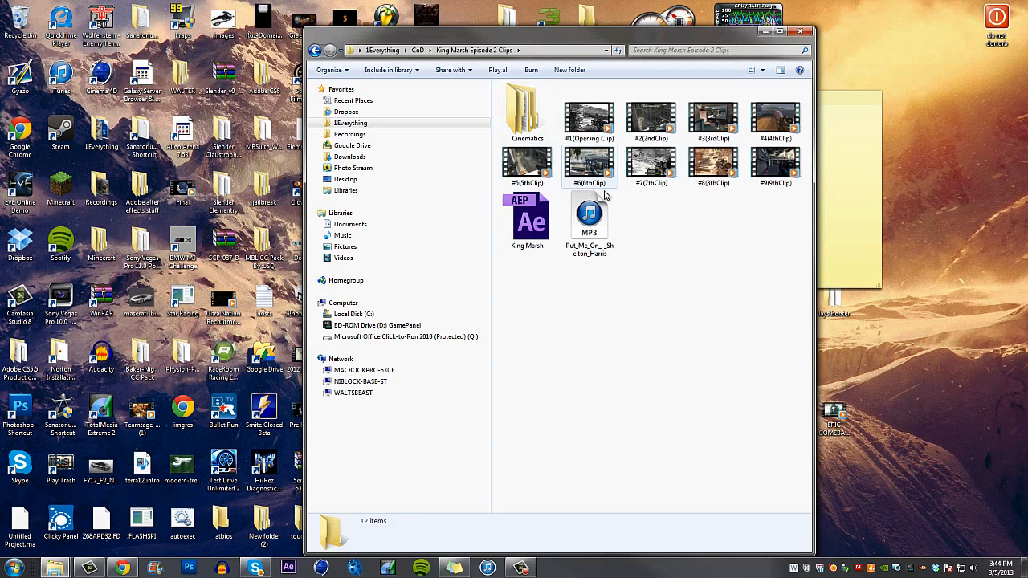
double_click(526, 108)
double_click(526, 116)
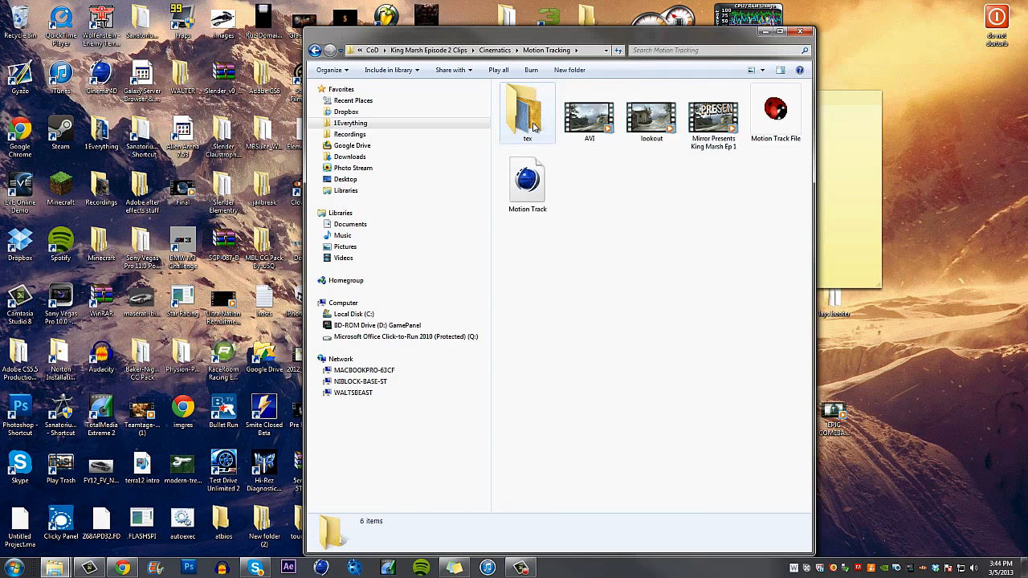
double_click(707, 120)
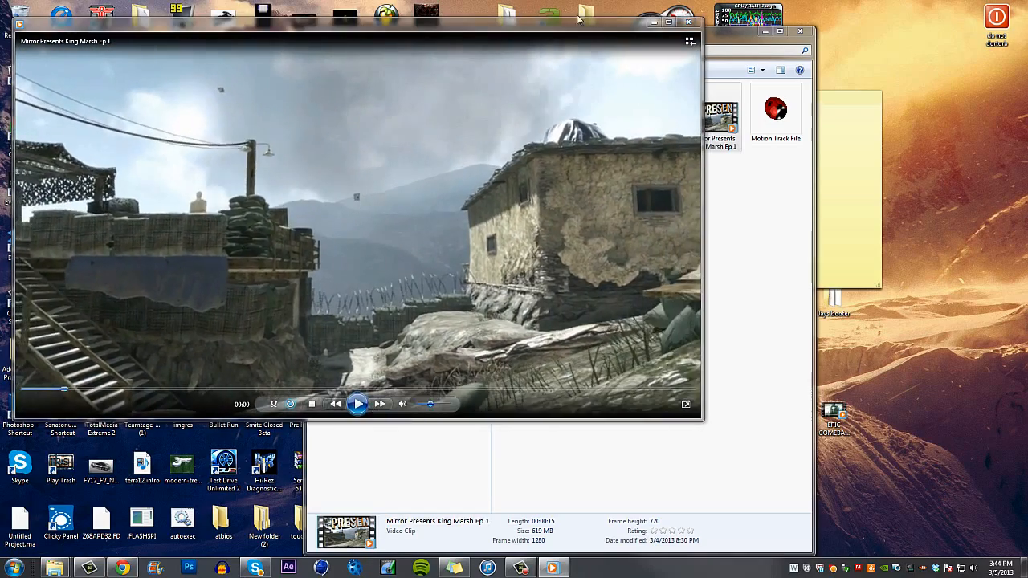
left_click(689, 21)
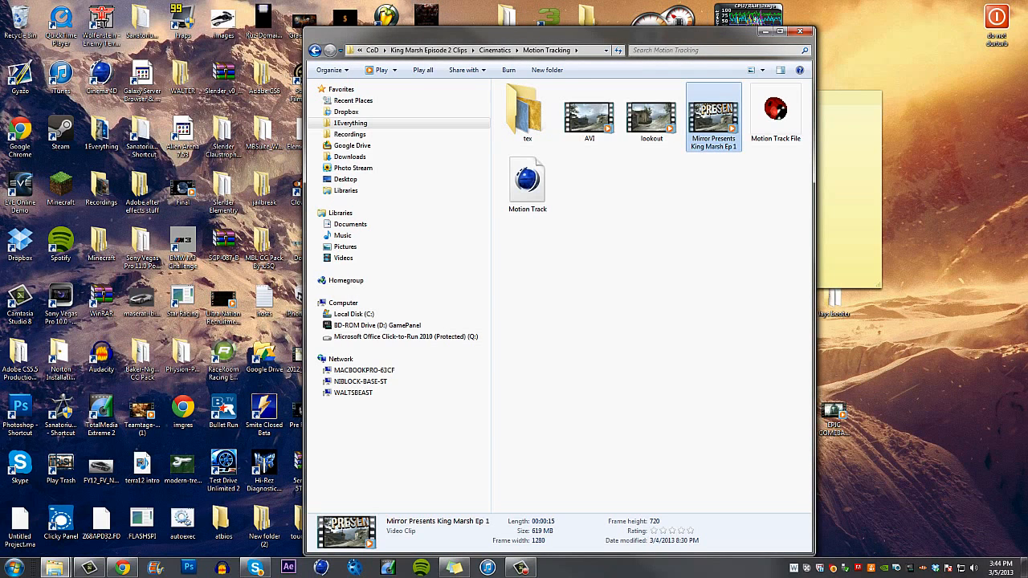